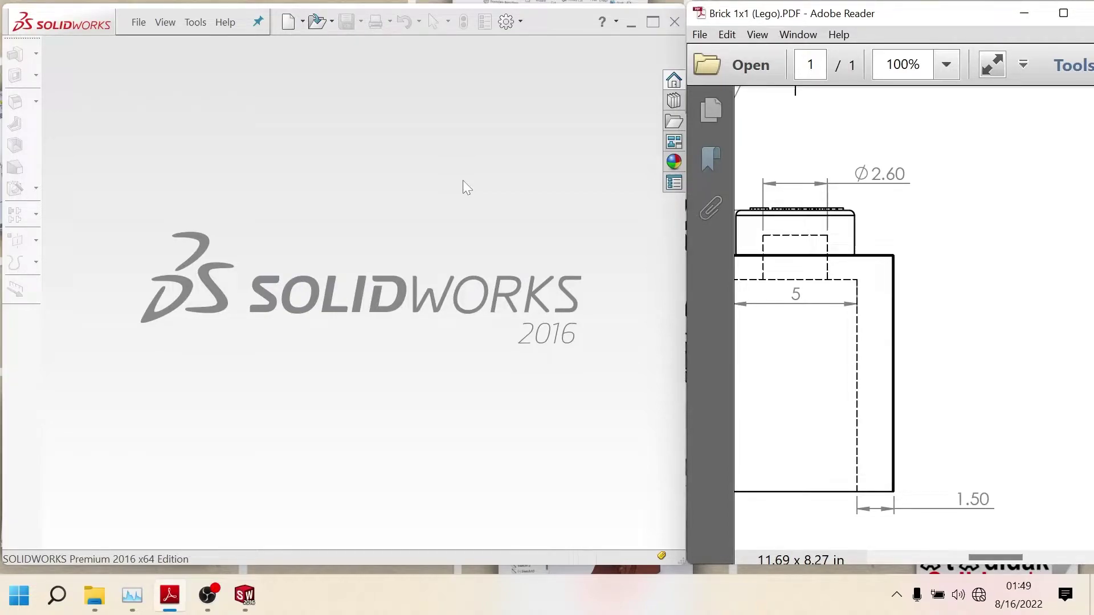
# Create a new part document.
pyautogui.click(289, 22)
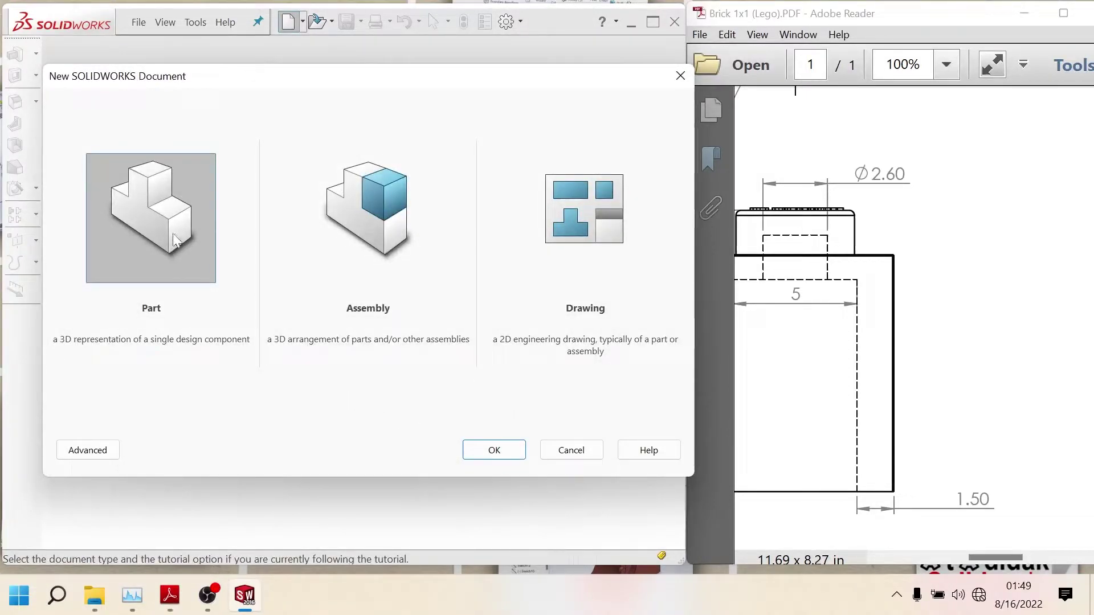
pyautogui.click(473, 450)
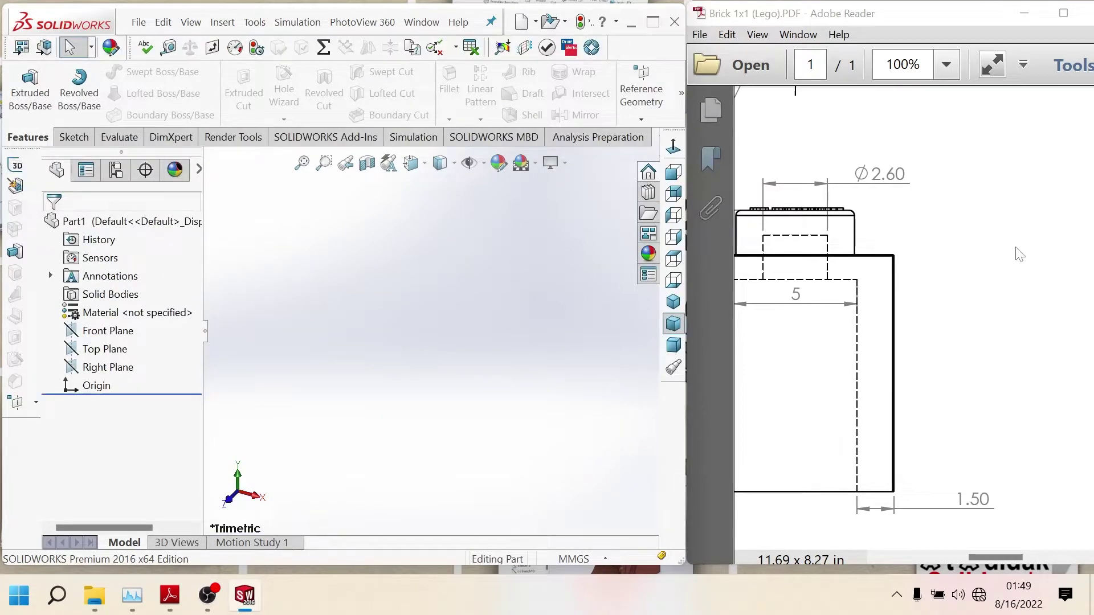
# Switch to the Brick 1x1 (Lego) PDF in Adobe Reader and examine the dimensions in the top and front views.
pyautogui.click(943, 399)
pyautogui.scroll(-3, 945, 408)
pyautogui.scroll(-2, 945, 408)
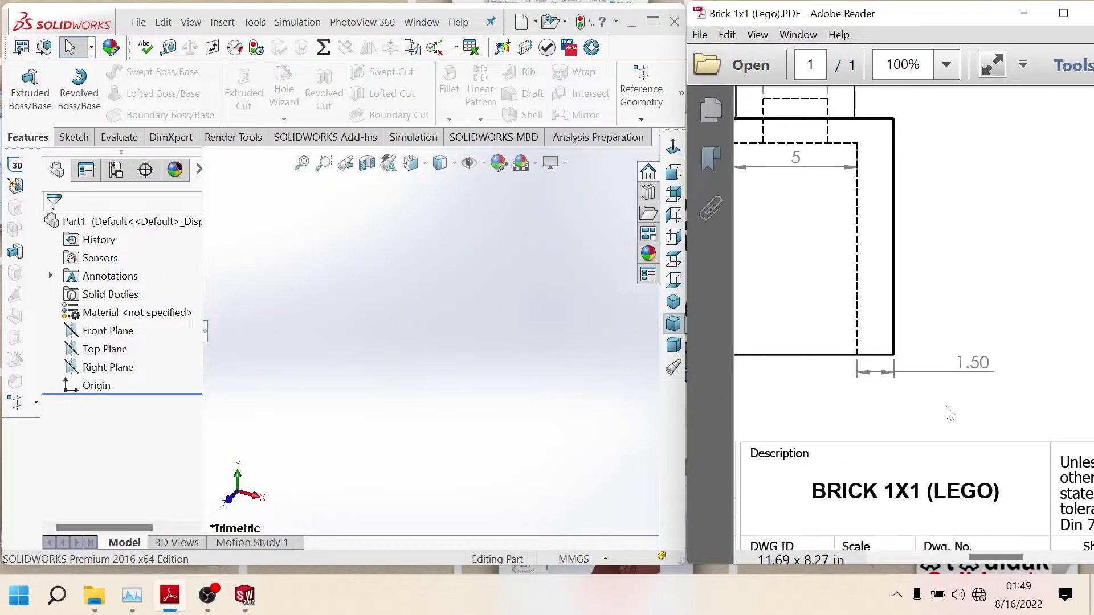
pyautogui.scroll(2, 883, 508)
pyautogui.moveTo(990, 554)
pyautogui.mouseDown()
pyautogui.moveTo(867, 544)
pyautogui.moveTo(993, 534)
pyautogui.mouseUp()
pyautogui.scroll(1, 857, 431)
pyautogui.scroll(5, 901, 442)
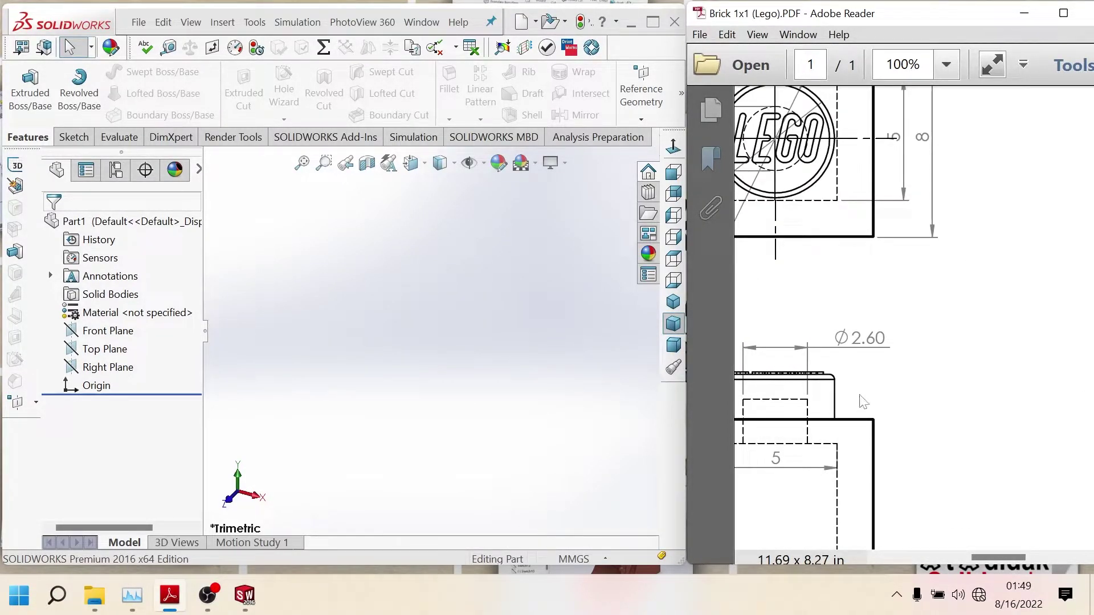
pyautogui.moveTo(987, 554)
pyautogui.mouseDown()
pyautogui.moveTo(935, 551)
pyautogui.moveTo(983, 545)
pyautogui.mouseUp()
pyautogui.scroll(1, 997, 445)
pyautogui.scroll(2, 879, 419)
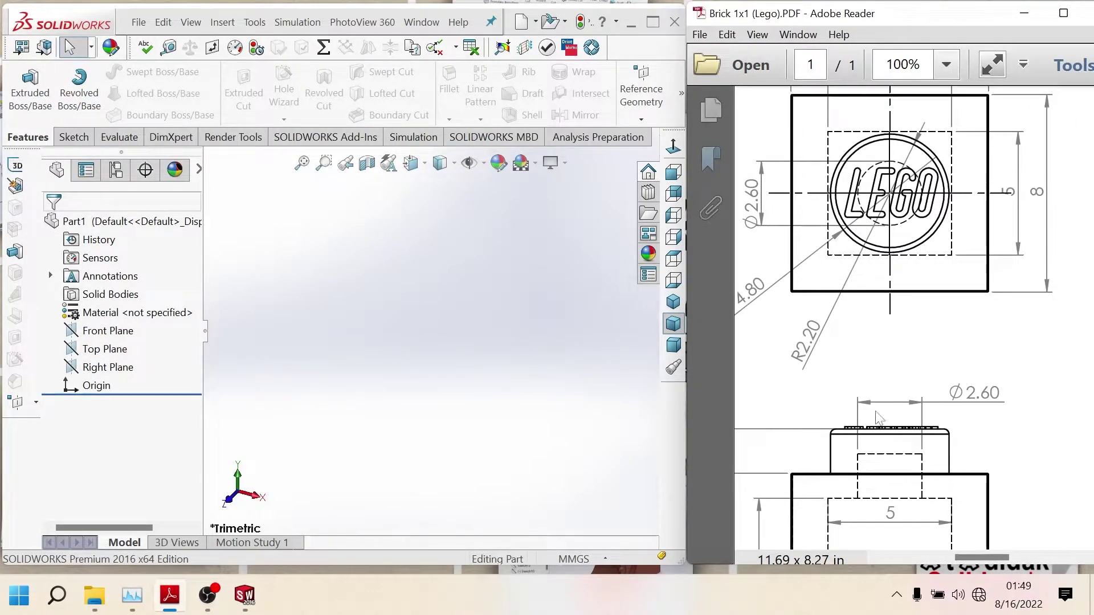
pyautogui.scroll(1, 879, 419)
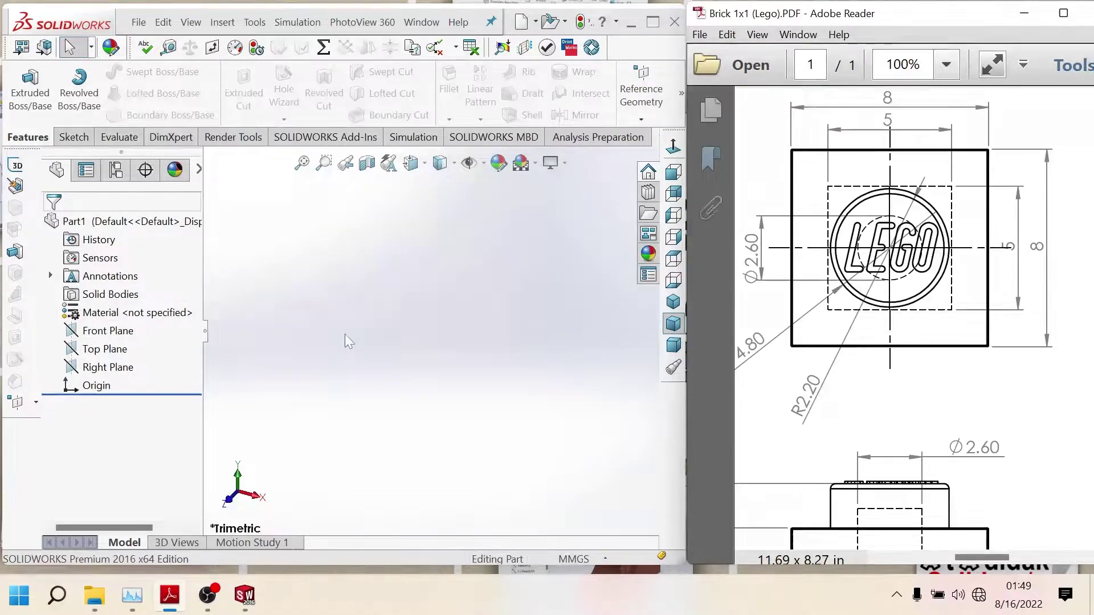
# In SOLIDWORKS, sketch a center rectangle about 114 mm wide on the Top Plane, centred on the origin.
pyautogui.click(121, 349)
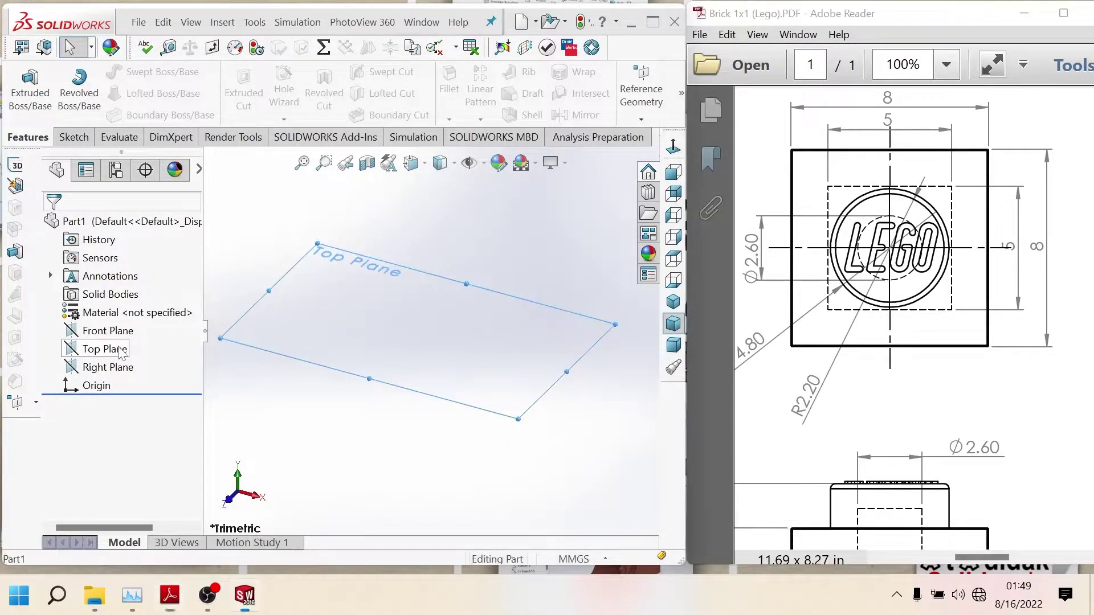
pyautogui.click(129, 333)
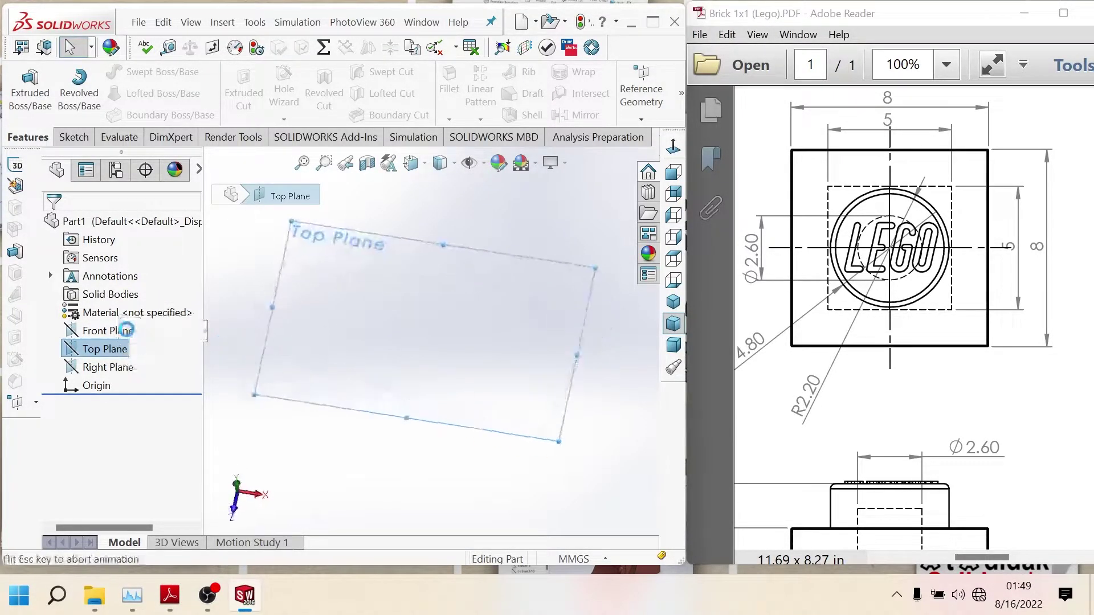
pyautogui.click(120, 93)
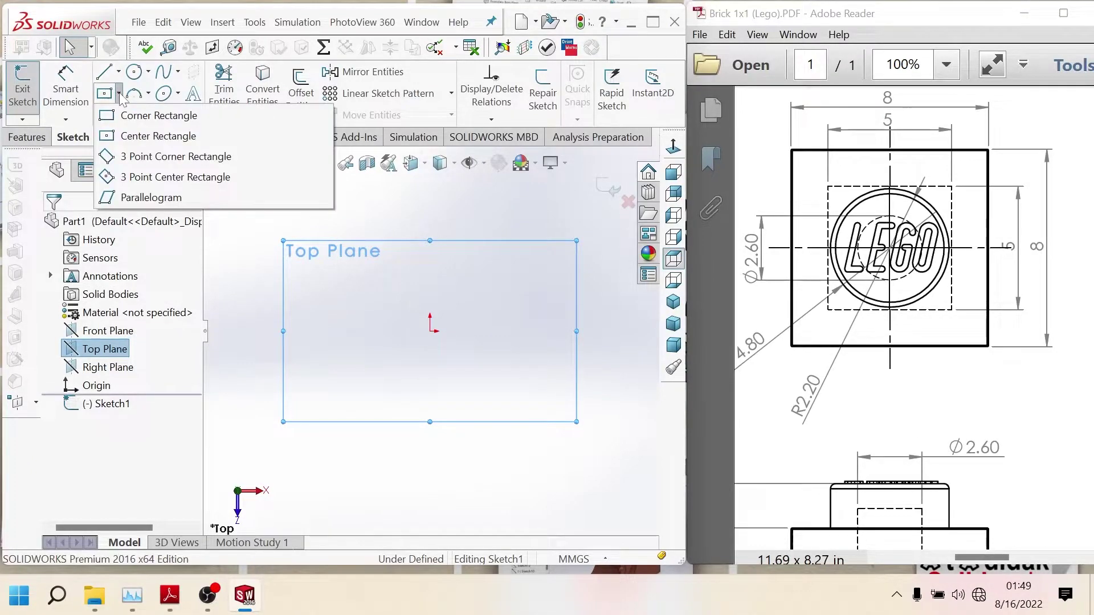
pyautogui.click(127, 138)
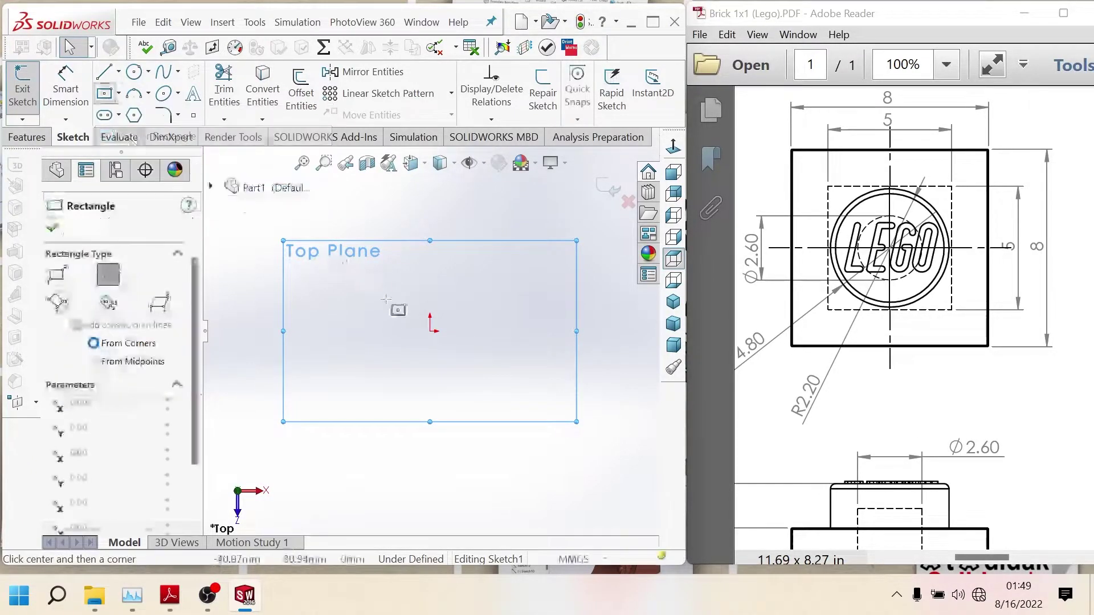
pyautogui.click(431, 331)
pyautogui.click(524, 412)
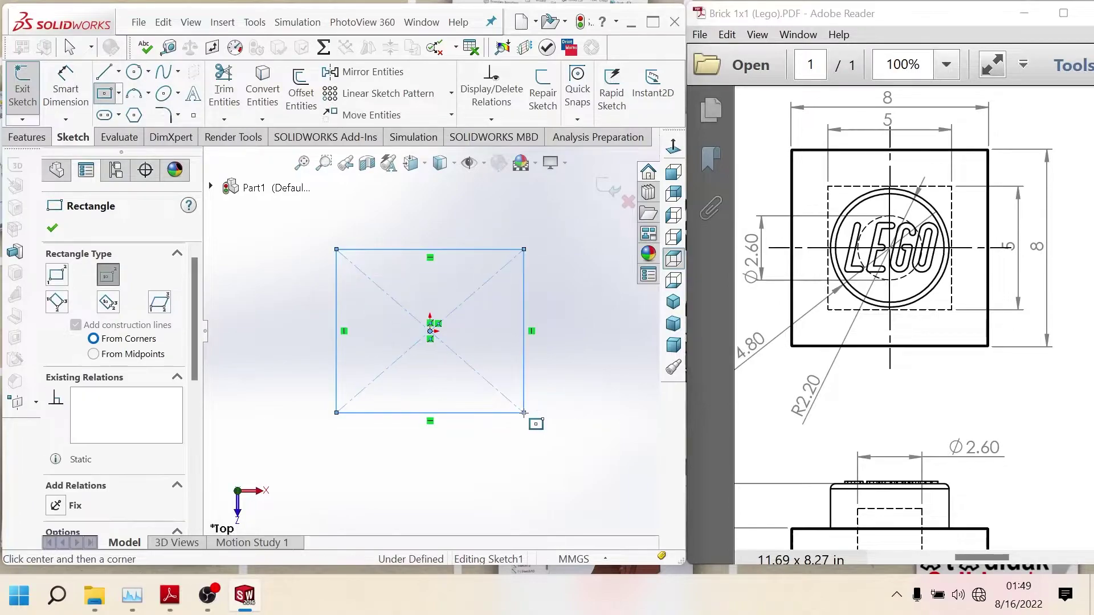
# Dimension the rectangle's width and height to 8 mm each.
pyautogui.click(45, 138)
pyautogui.click(68, 139)
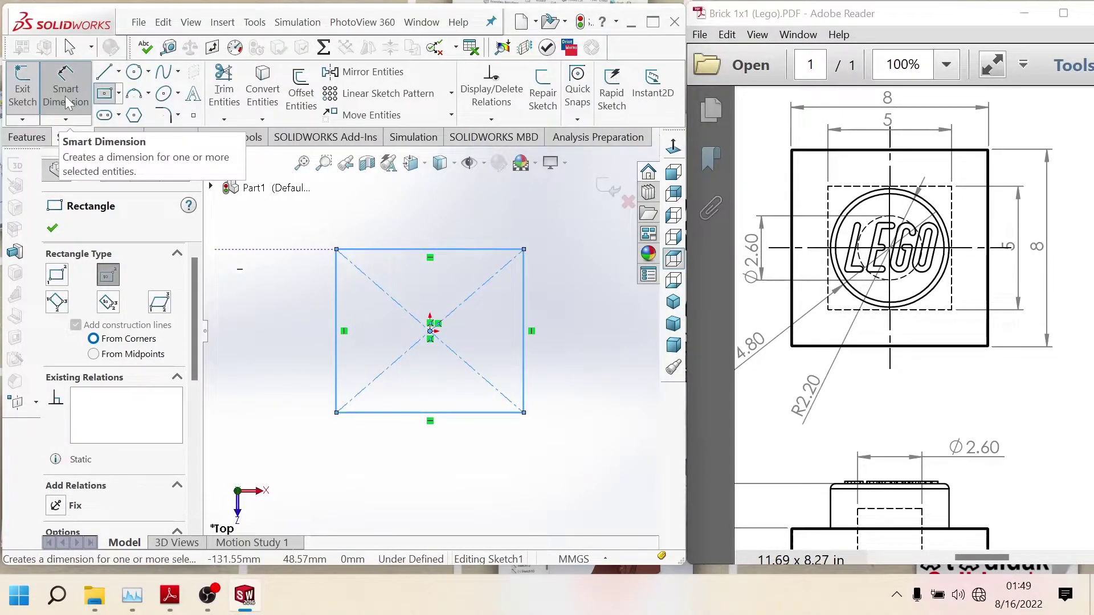
pyautogui.click(67, 102)
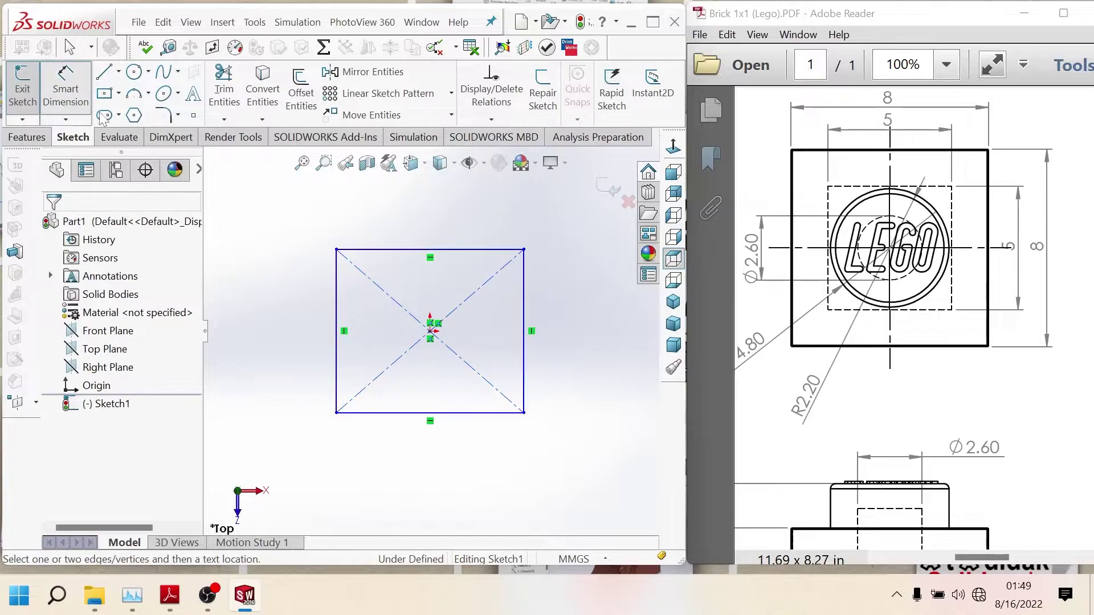
pyautogui.click(409, 249)
pyautogui.click(419, 225)
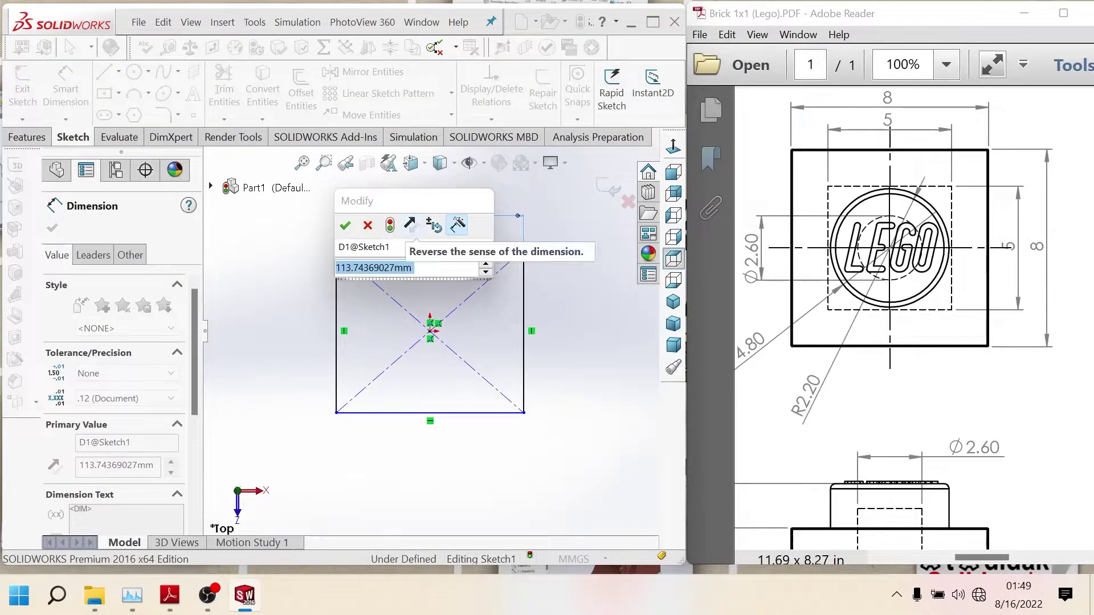
pyautogui.write('8')
pyautogui.press('Return')
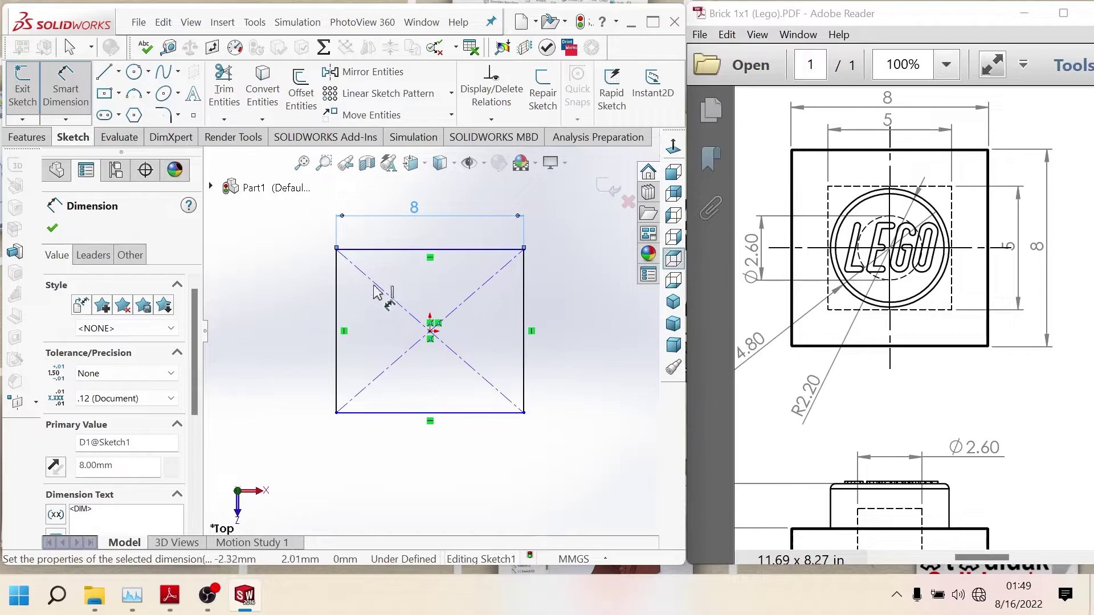
pyautogui.click(342, 307)
pyautogui.click(291, 328)
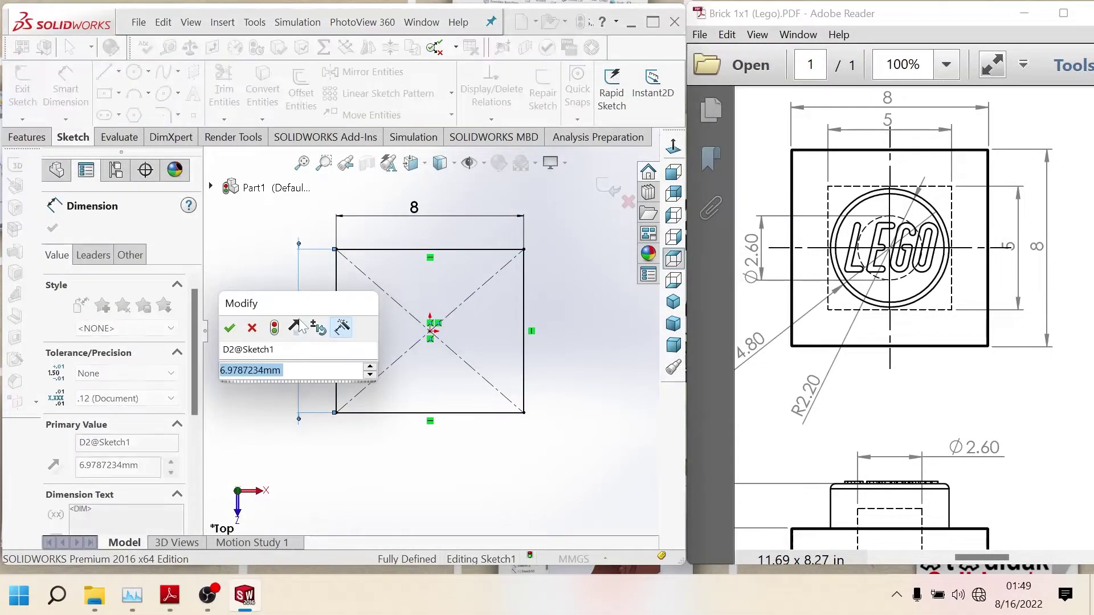
pyautogui.write('8')
pyautogui.press('Return')
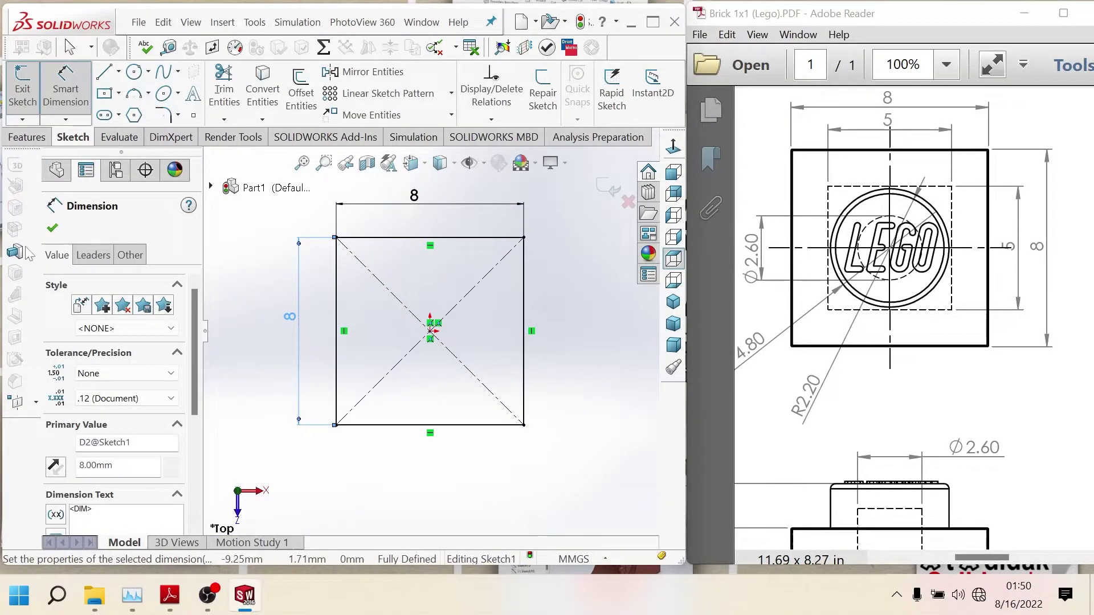
pyautogui.click(53, 229)
# Extrude the square sketch as a blind boss 9.6 mm deep, taking the body height from the PDF's front view.
pyautogui.click(26, 137)
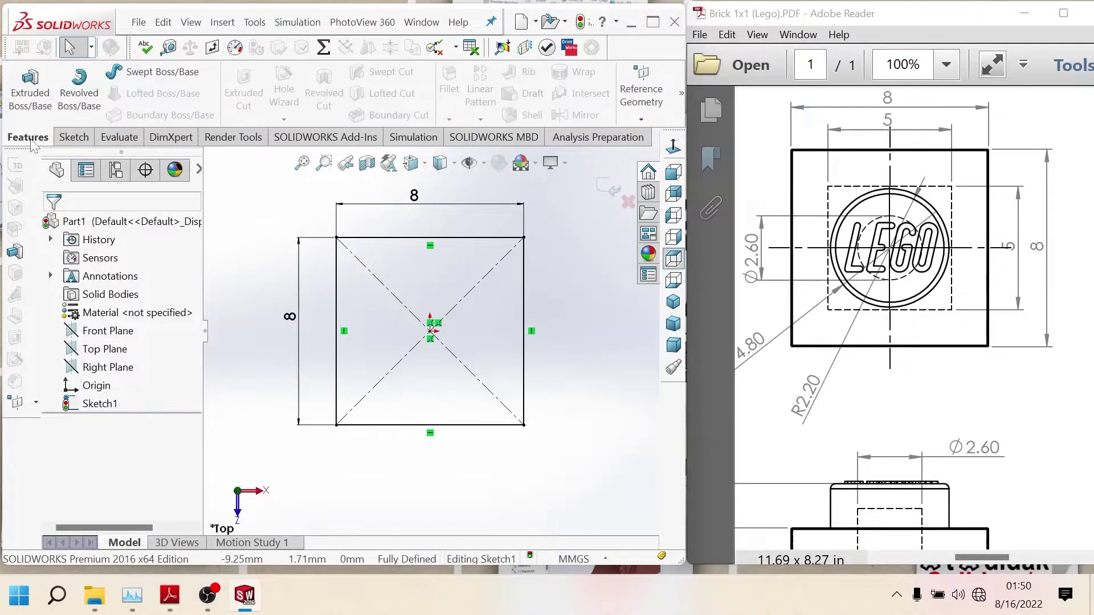
pyautogui.click(31, 95)
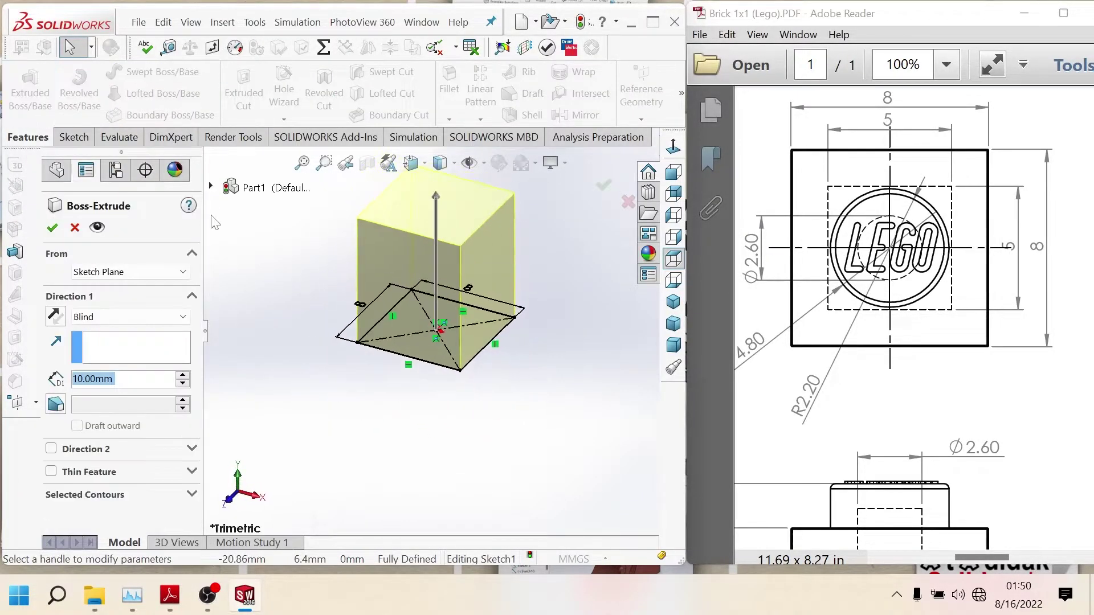
pyautogui.scroll(-4, 990, 541)
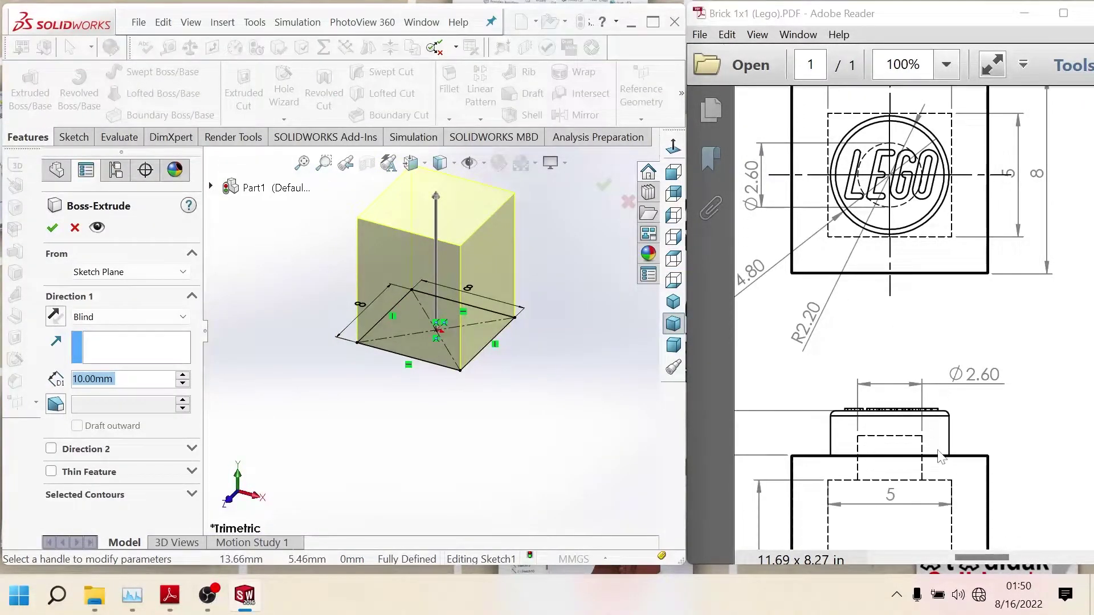
pyautogui.moveTo(984, 558); pyautogui.dragTo(956, 558)
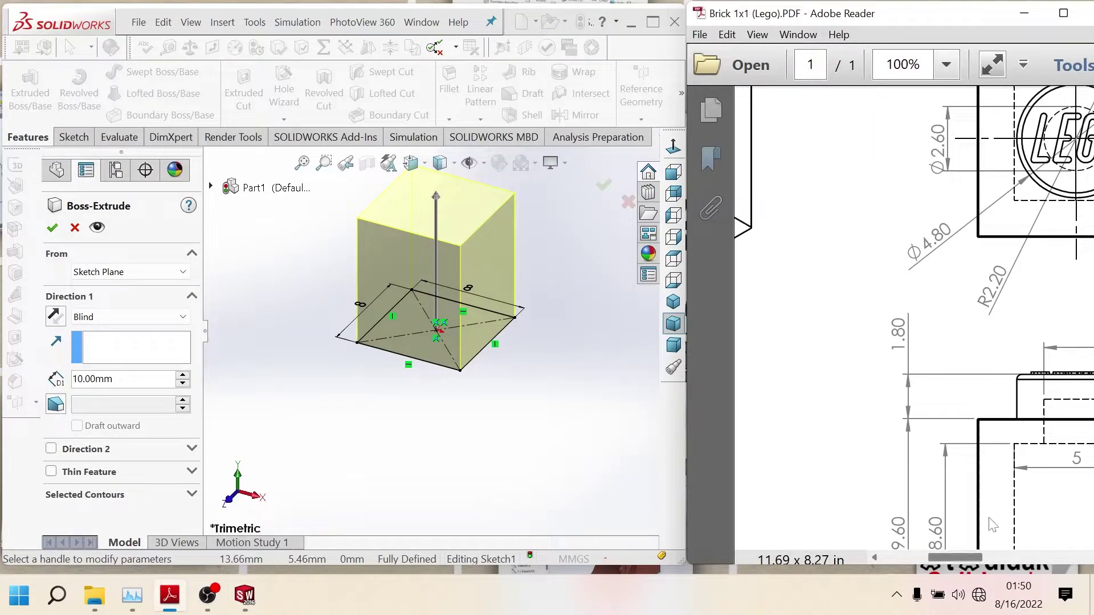
pyautogui.scroll(-1, 993, 524)
pyautogui.scroll(-1, 993, 524)
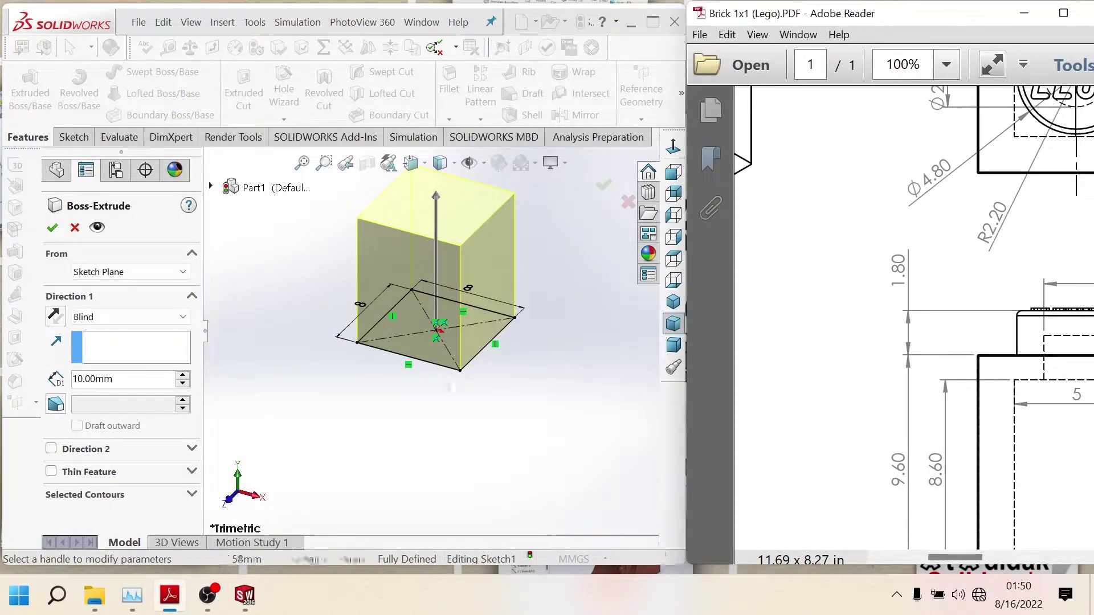
pyautogui.click(132, 380)
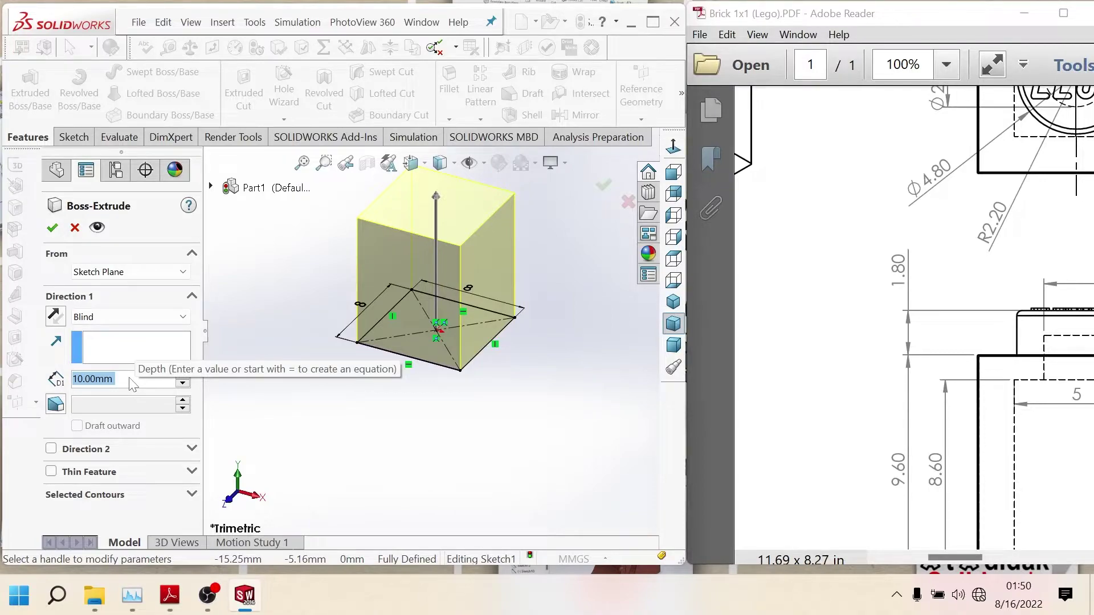
pyautogui.write('9.6')
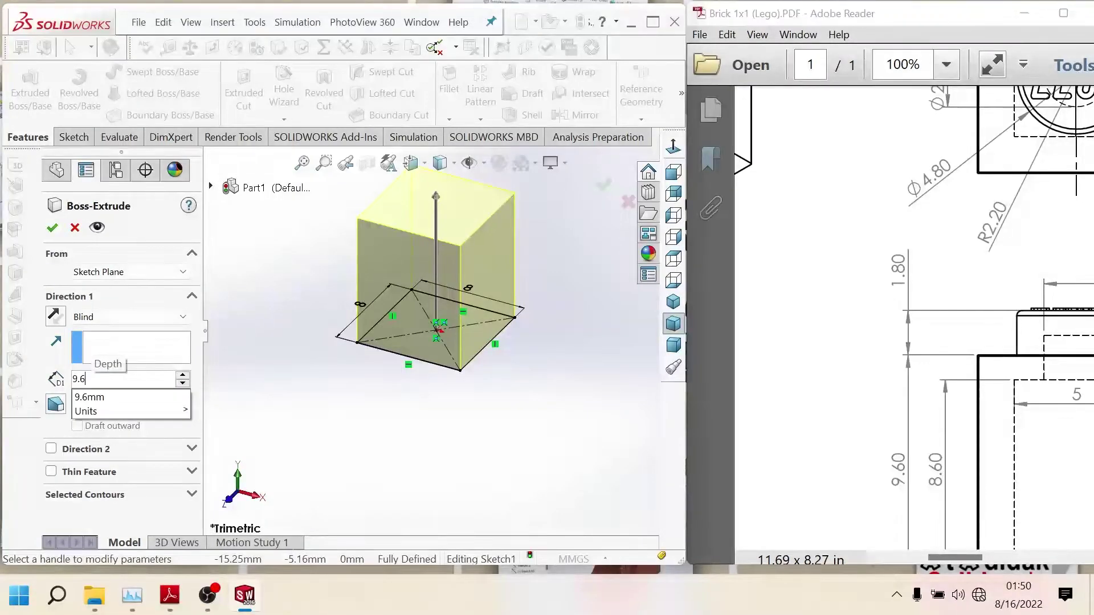
pyautogui.press('Return')
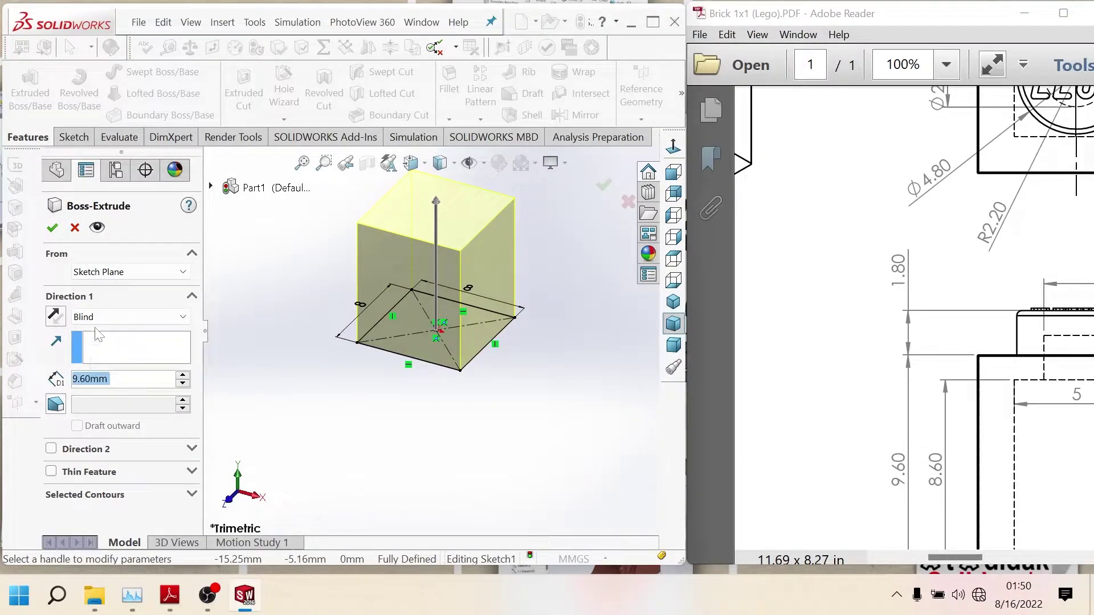
pyautogui.click(53, 227)
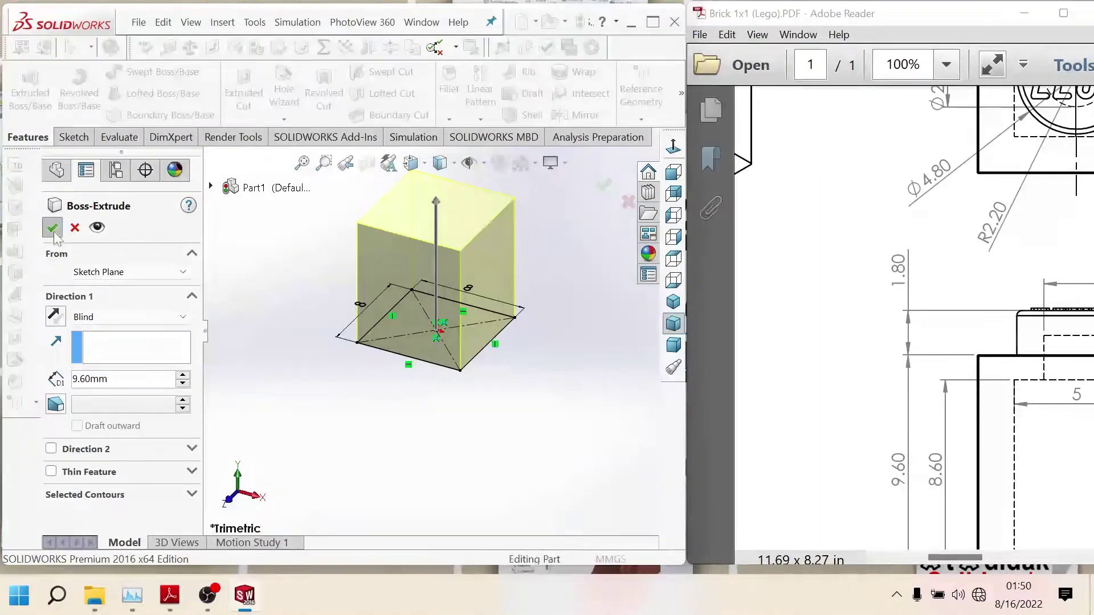
# Sketch a circle about 4.68 mm in diameter on the block's top face, centred on the origin.
pyautogui.click(432, 208)
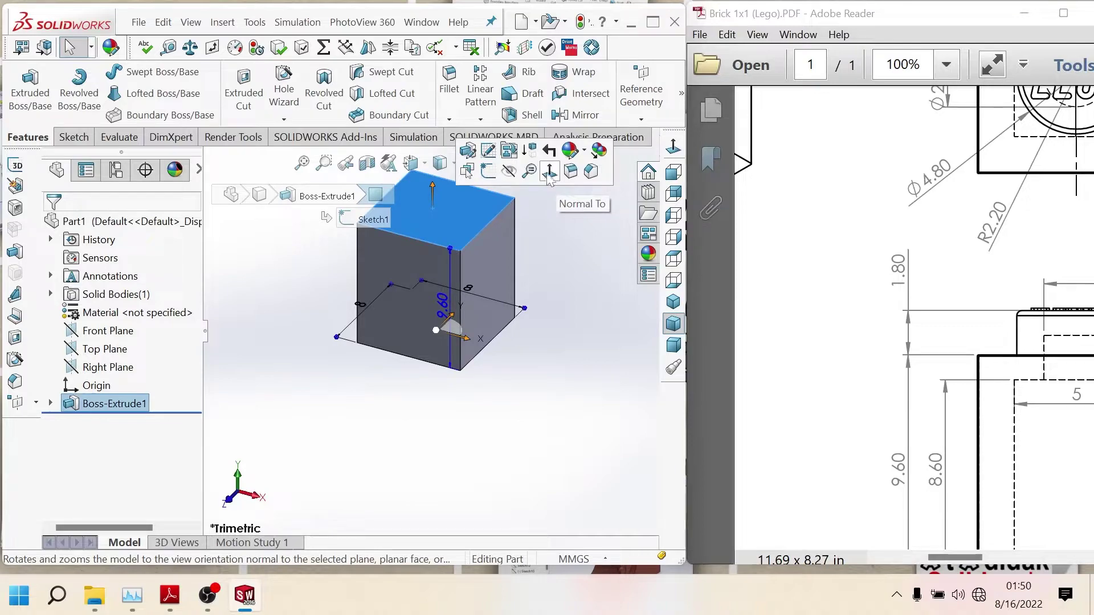
pyautogui.click(550, 171)
pyautogui.click(72, 137)
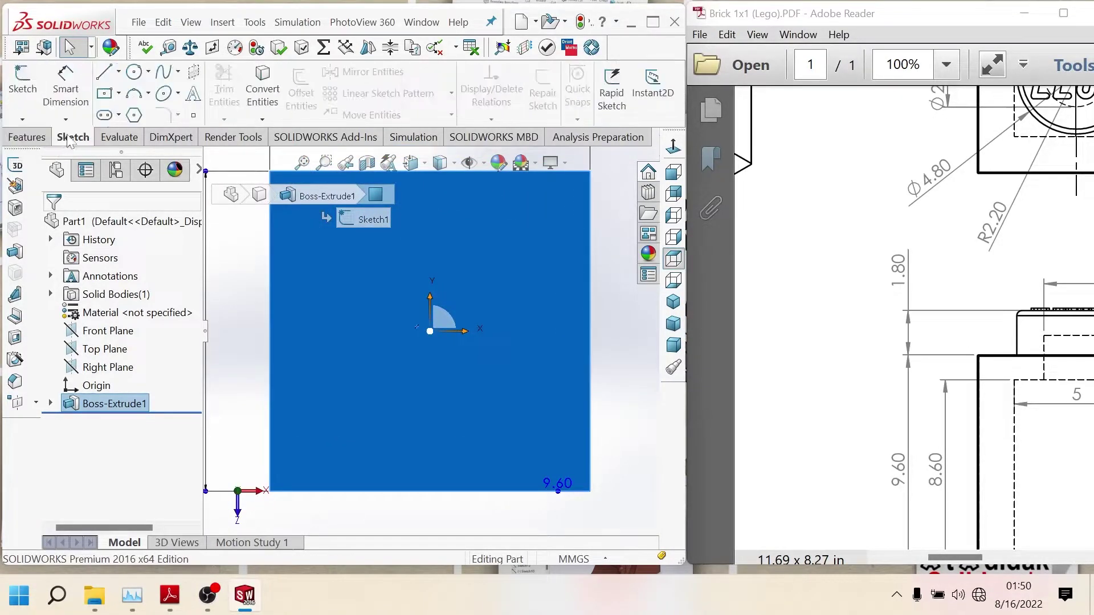
pyautogui.click(135, 73)
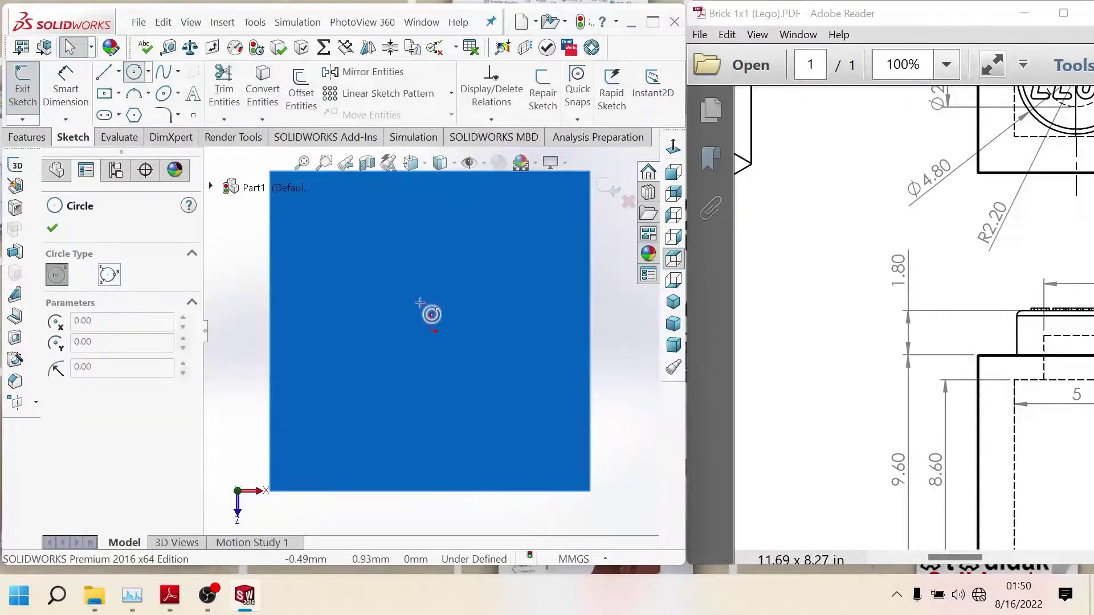
pyautogui.click(431, 331)
pyautogui.click(496, 397)
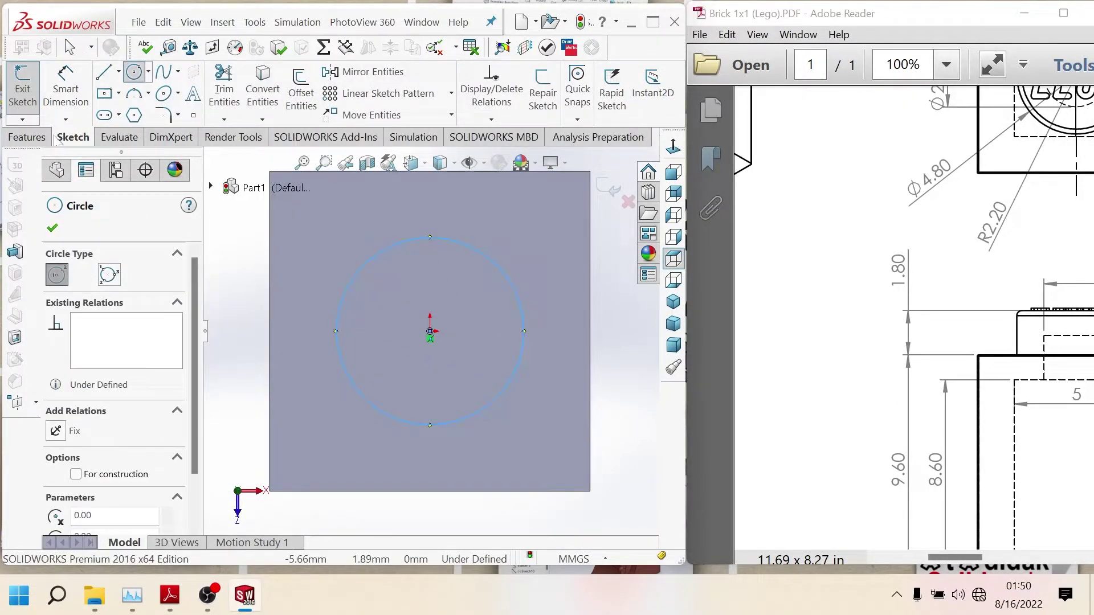
# Dimension the circle on the block's top face to a diameter of 4.8 mm, matching the PDF drawing.
pyautogui.click(67, 100)
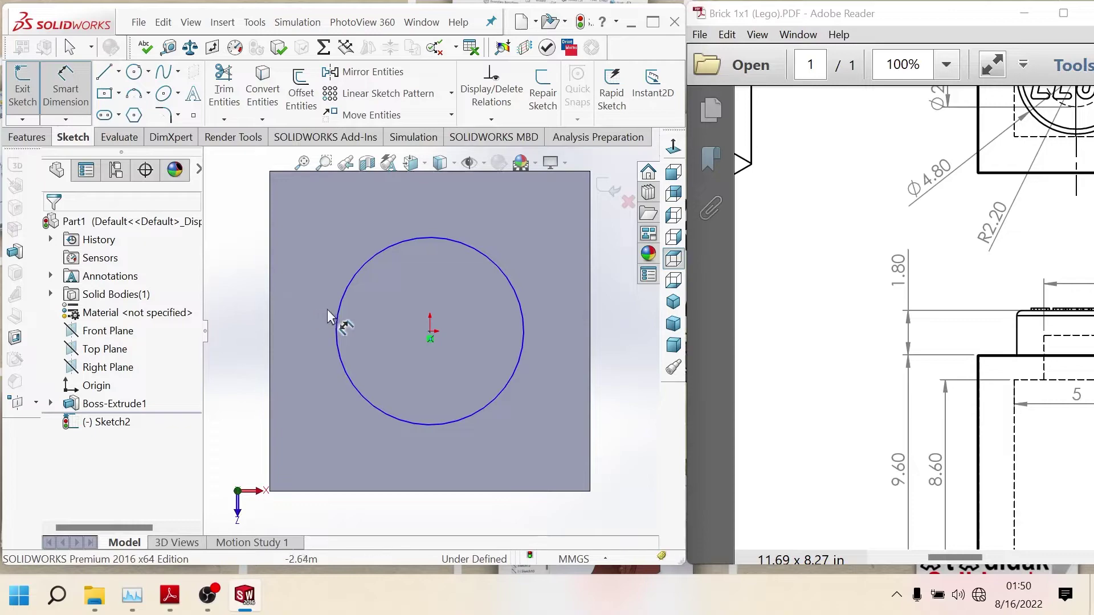
pyautogui.scroll(3, 927, 308)
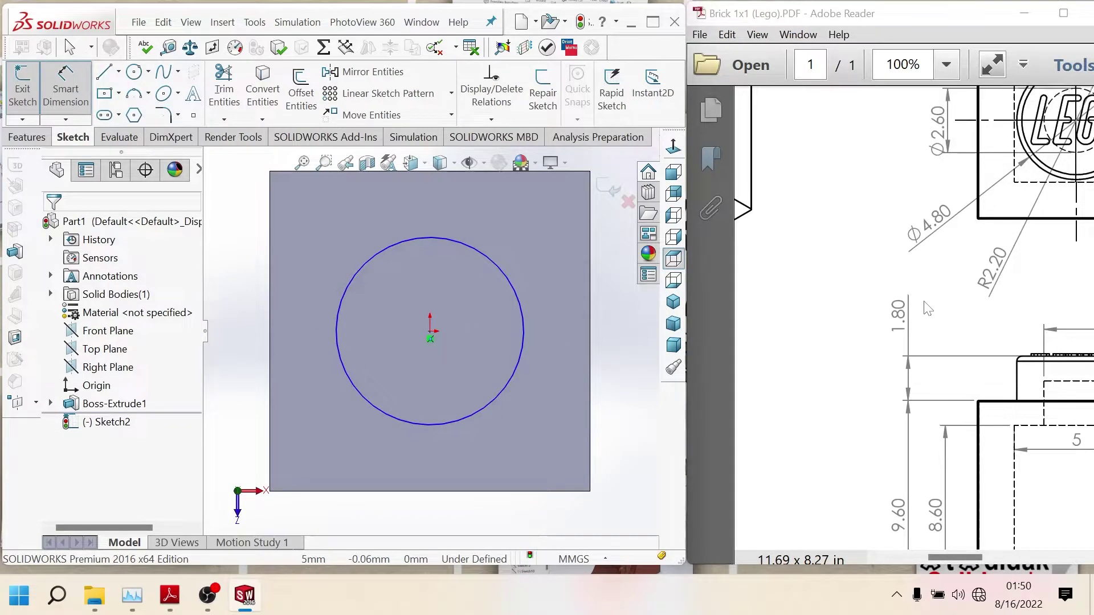
pyautogui.click(373, 255)
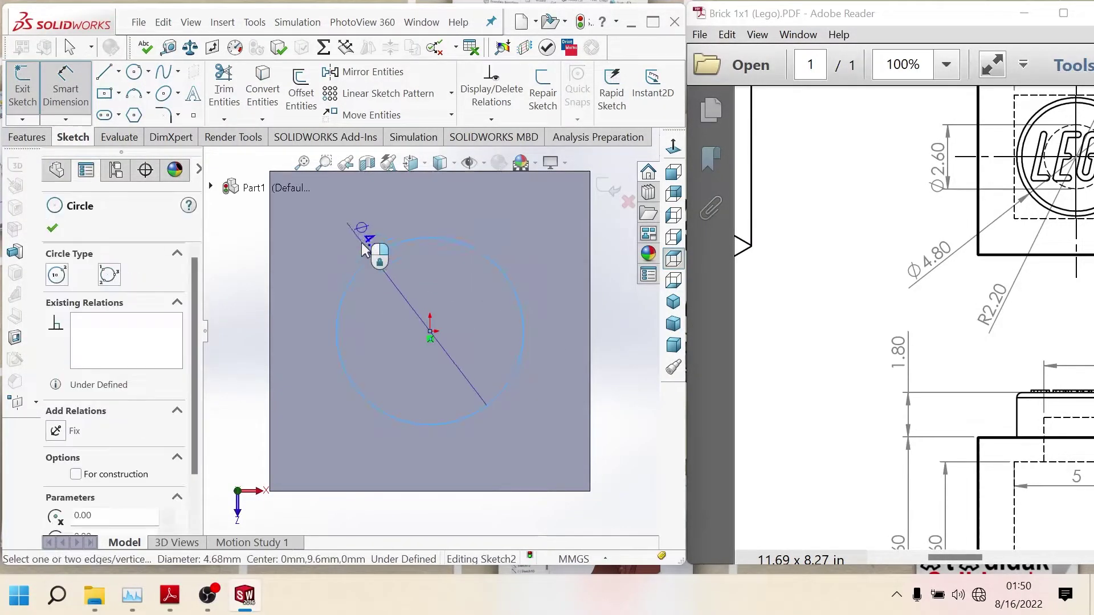
pyautogui.click(246, 263)
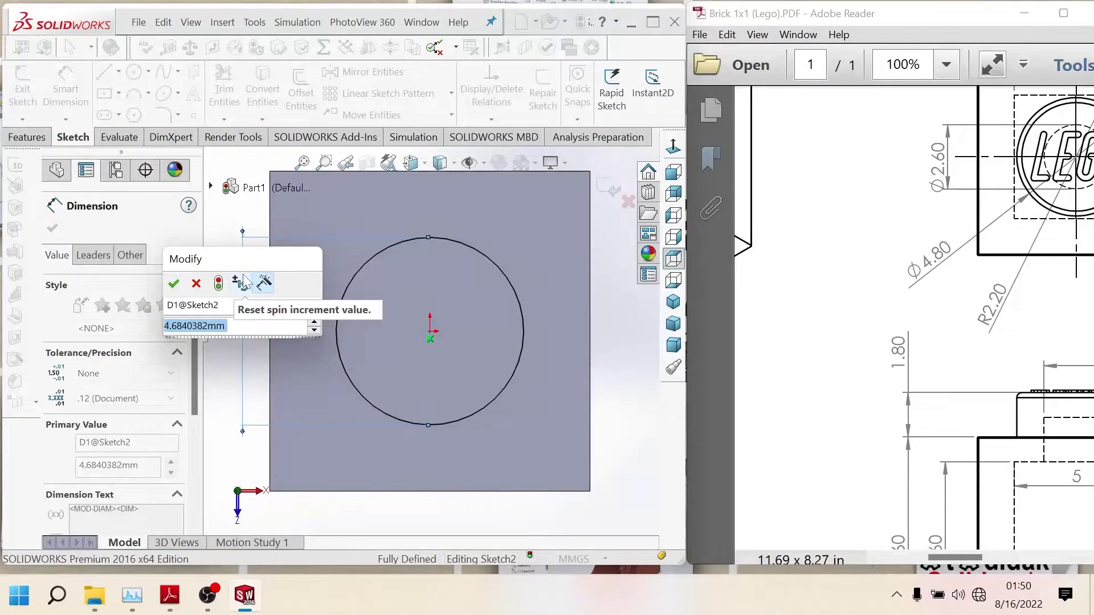
pyautogui.write('4.8')
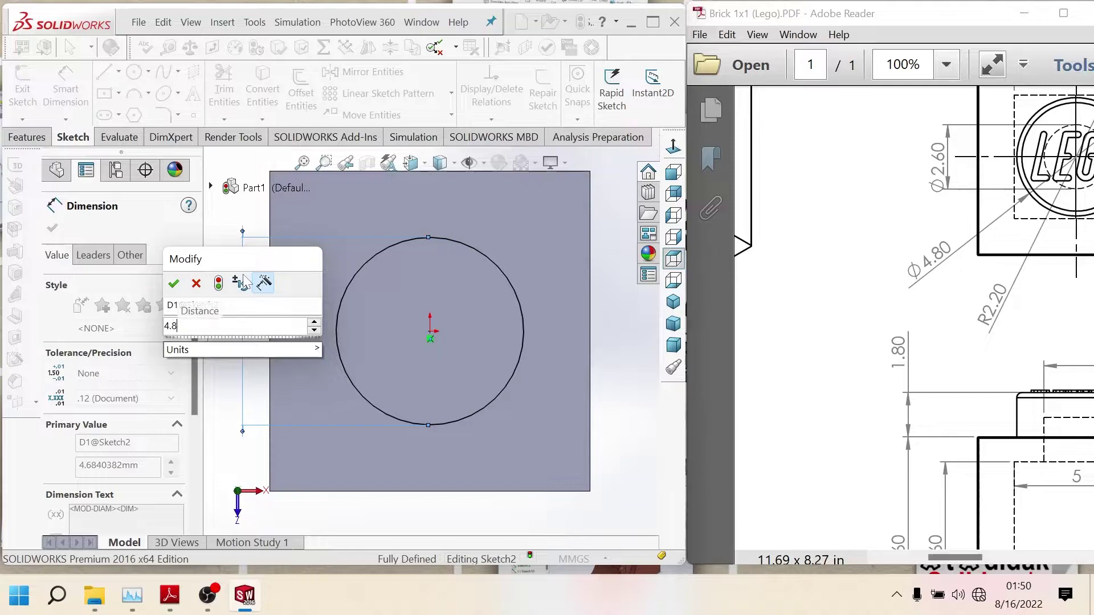
pyautogui.press('Return')
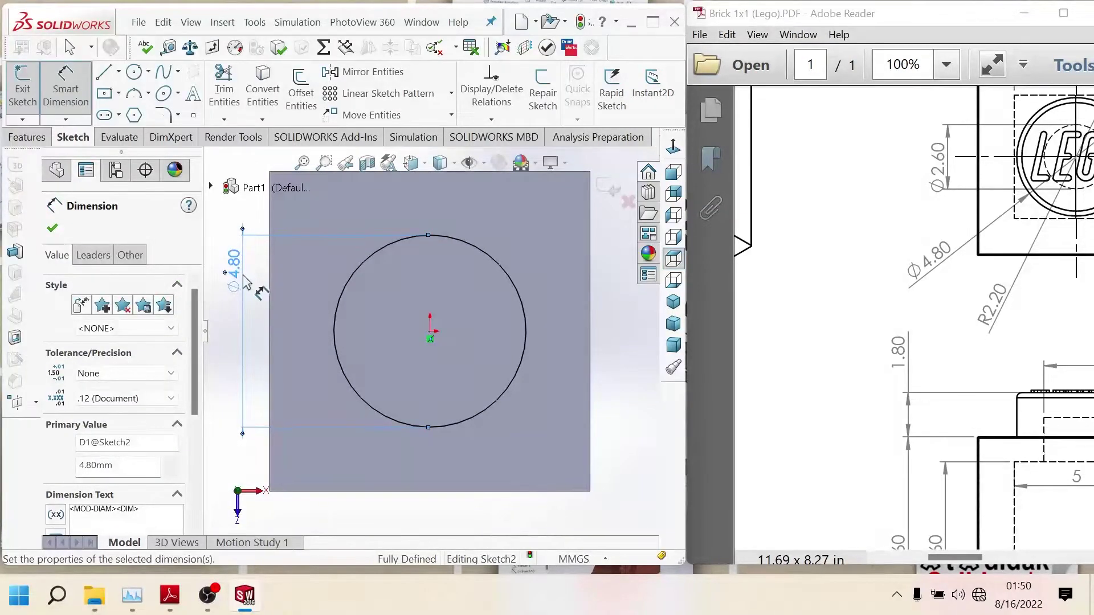
# Extrude the circle as a blind boss 1.8 mm high, merged with the block, to form the stud.
pyautogui.click(30, 138)
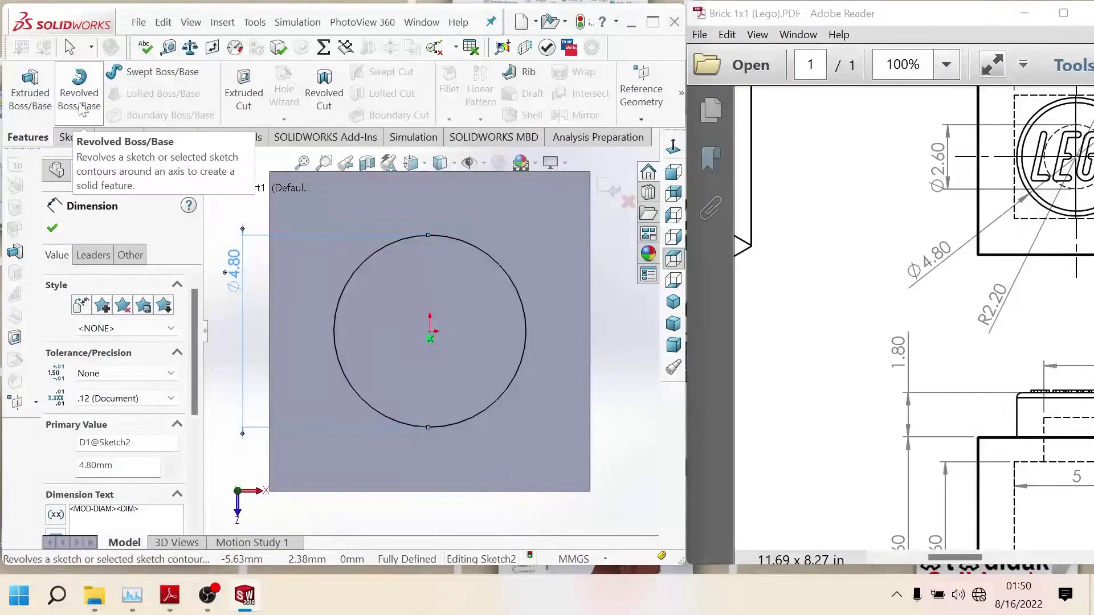
pyautogui.click(30, 88)
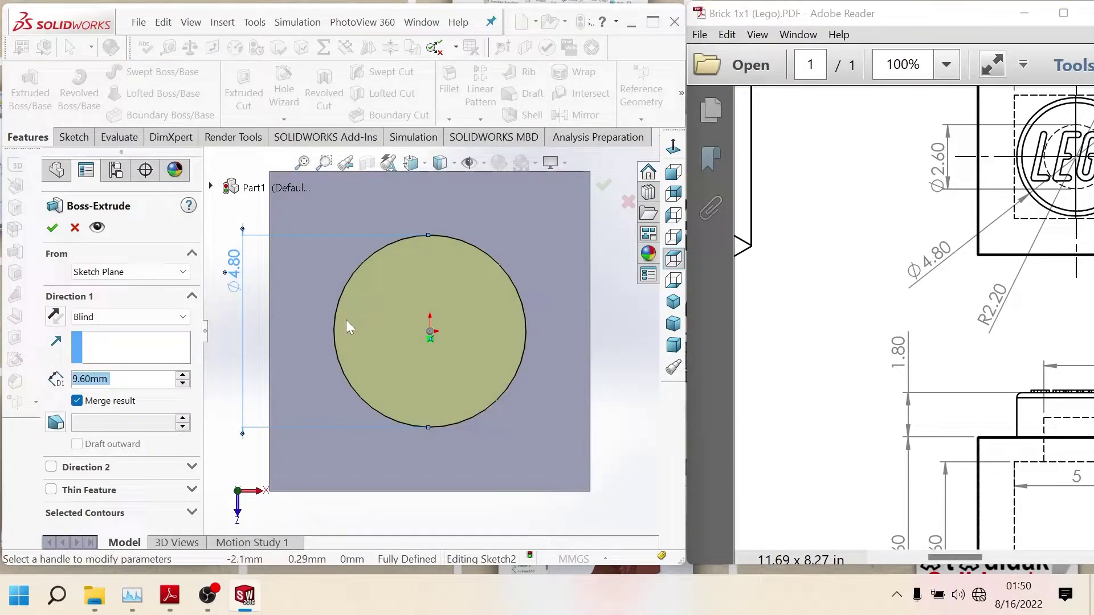
pyautogui.click(125, 381)
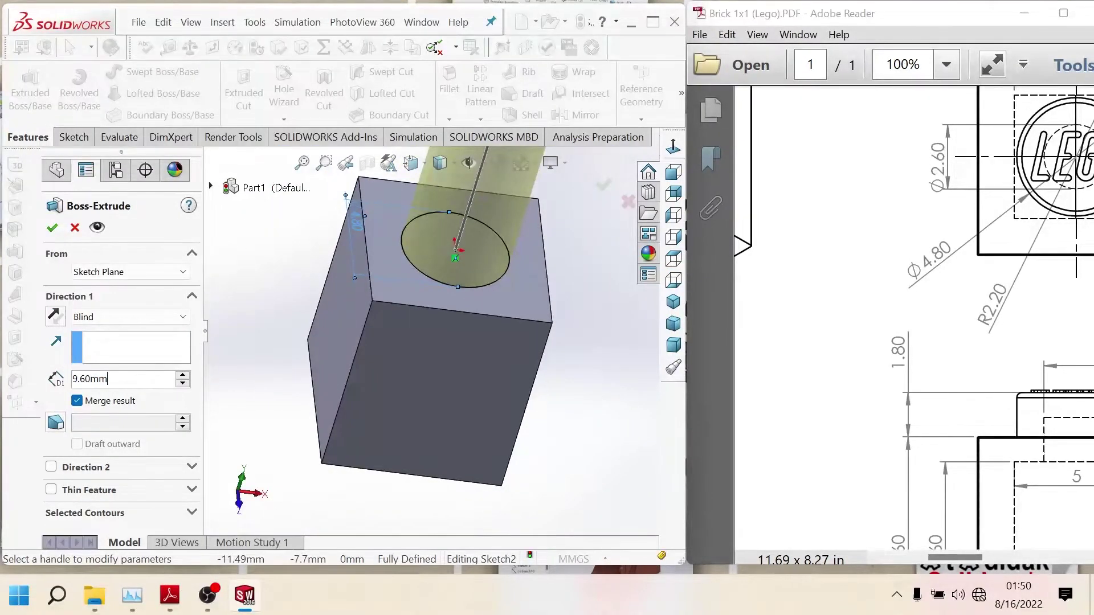
pyautogui.write('1.8')
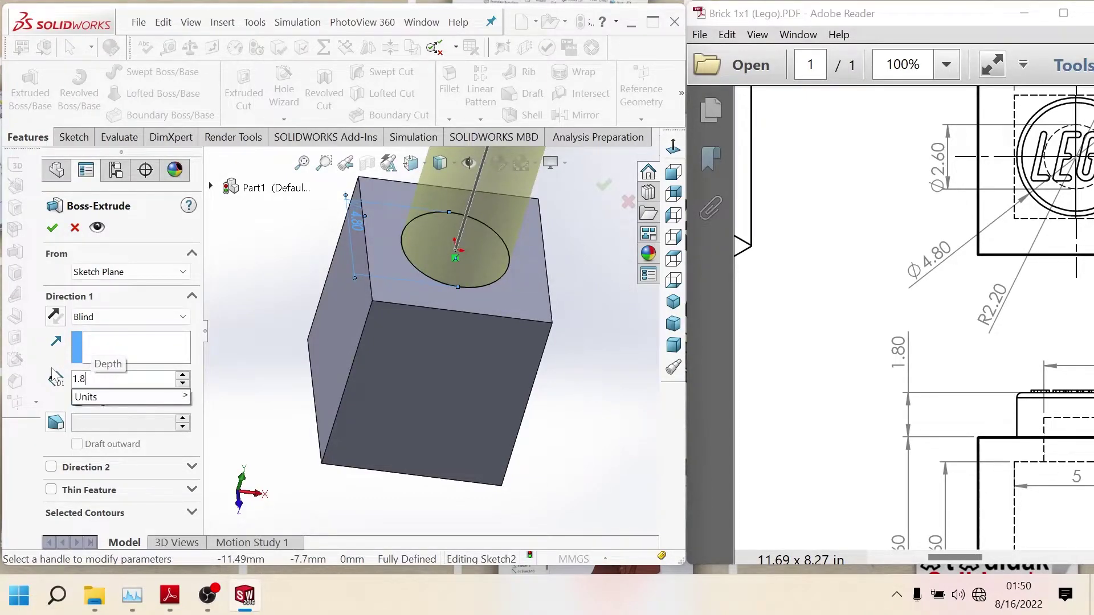
pyautogui.press('Return')
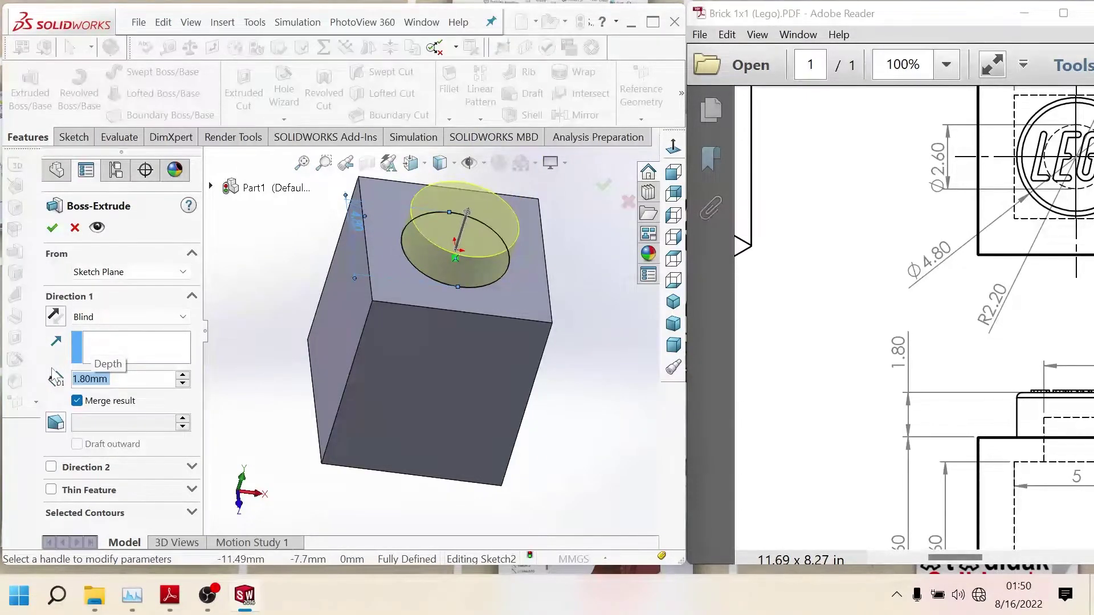
pyautogui.click(52, 228)
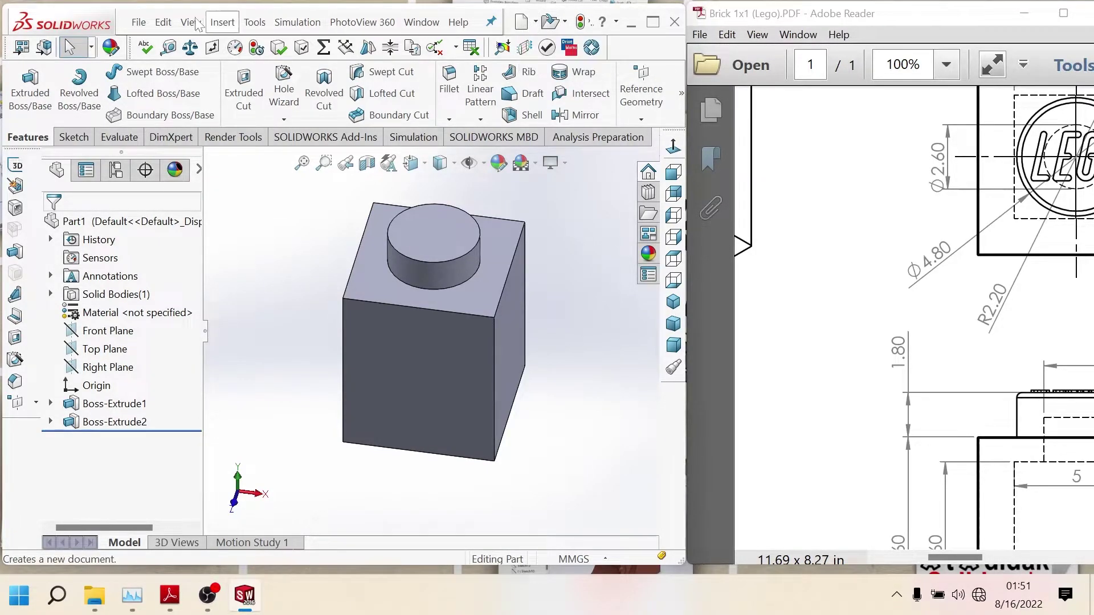
# Save the part as "Brick 1x1 (Lego)" in the "Upload Yotube done" folder.
pyautogui.click(139, 22)
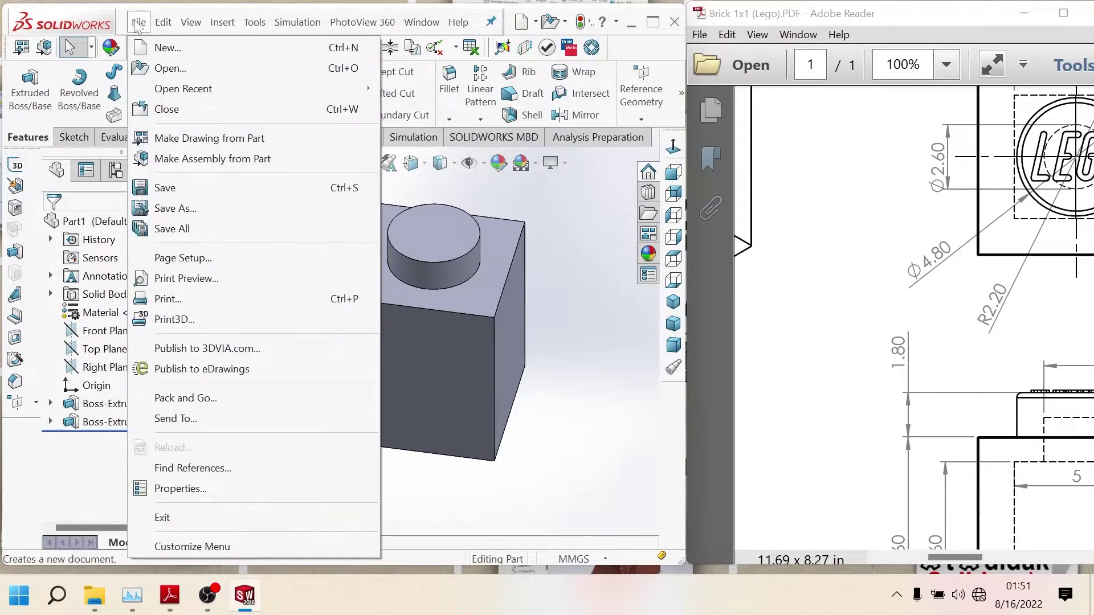
pyautogui.click(166, 192)
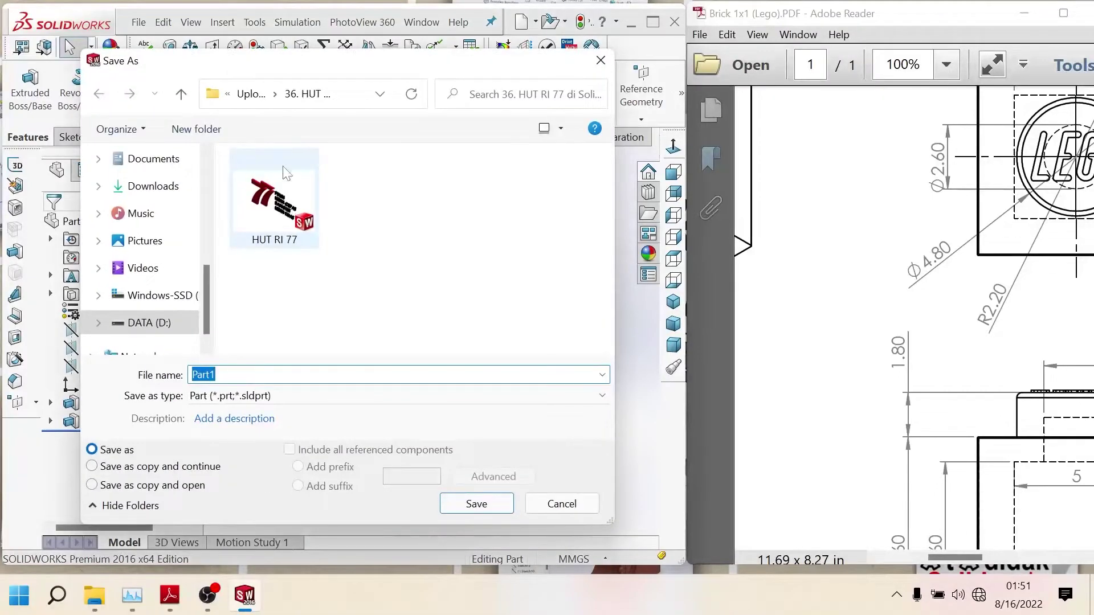
pyautogui.click(251, 94)
pyautogui.scroll(-8, 359, 268)
pyautogui.scroll(-20, 360, 268)
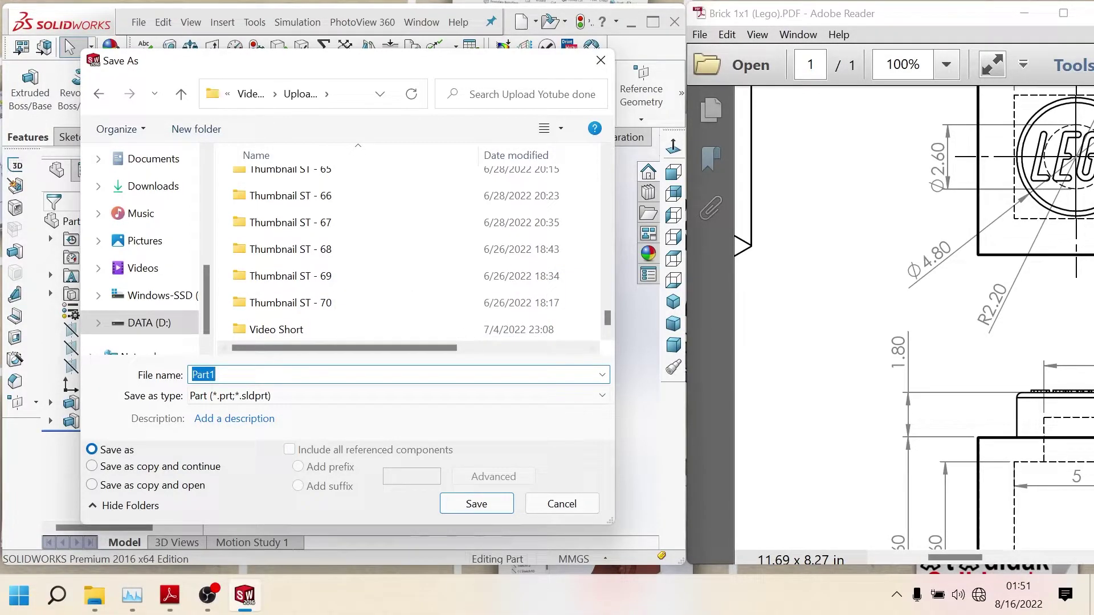
pyautogui.write('Br')
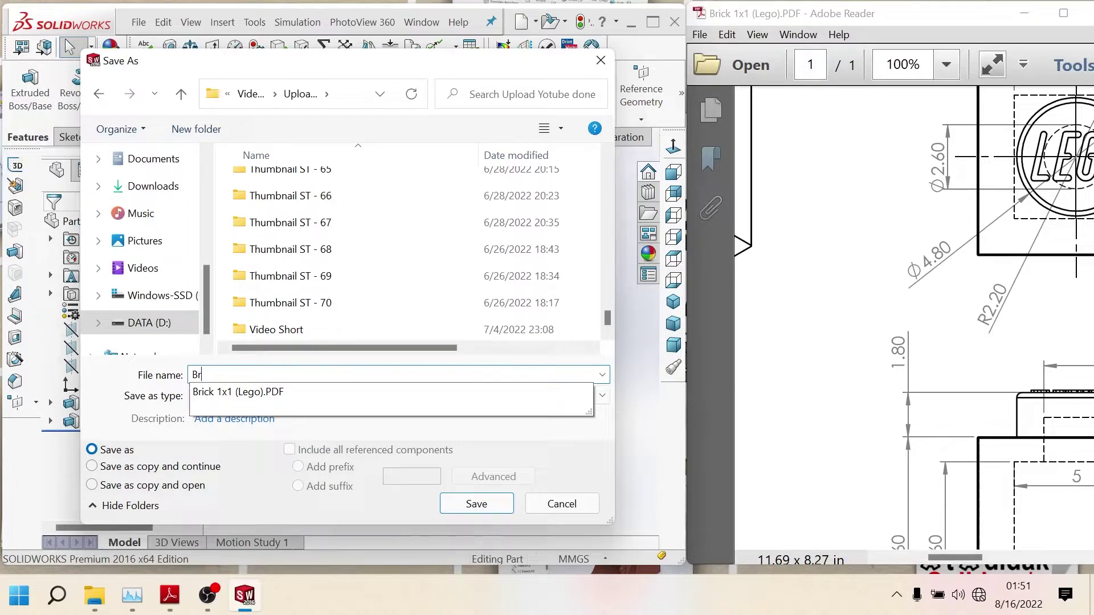
pyautogui.click(312, 392)
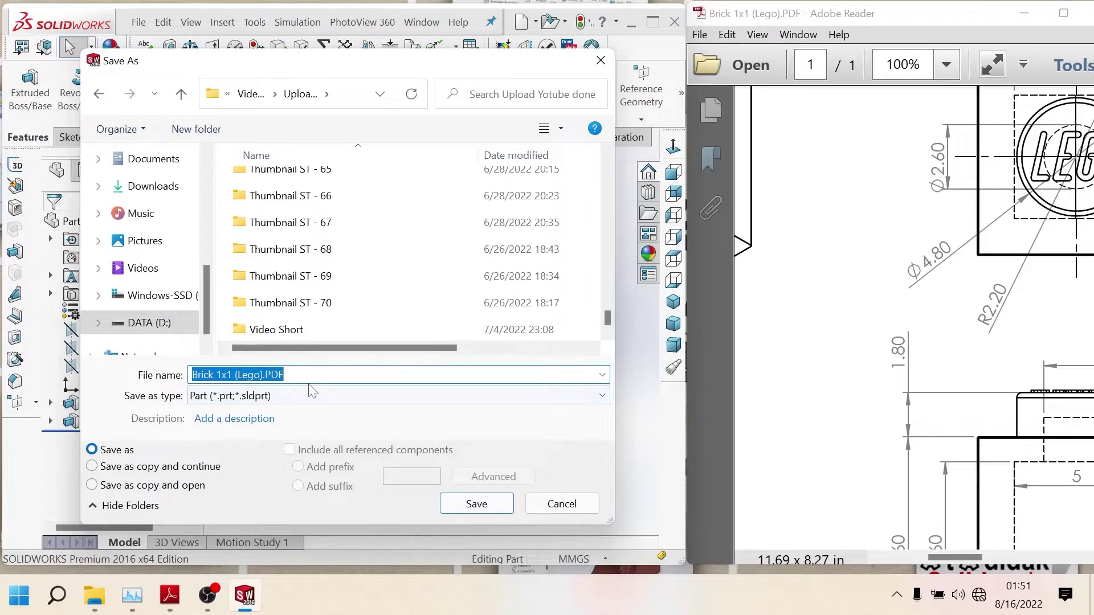
pyautogui.click(302, 375)
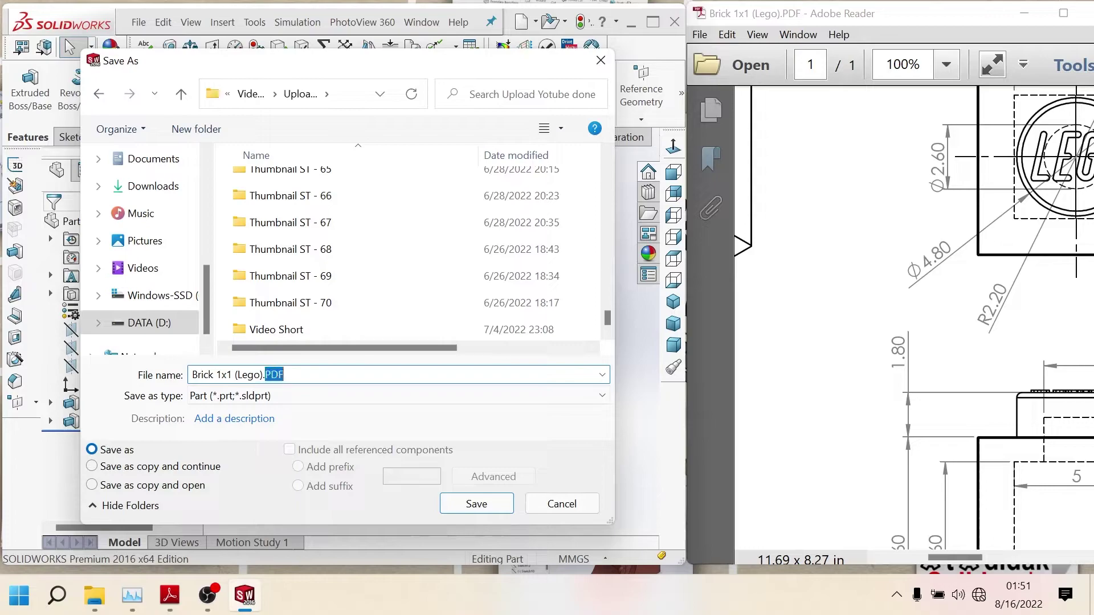
pyautogui.press('BackSpace')
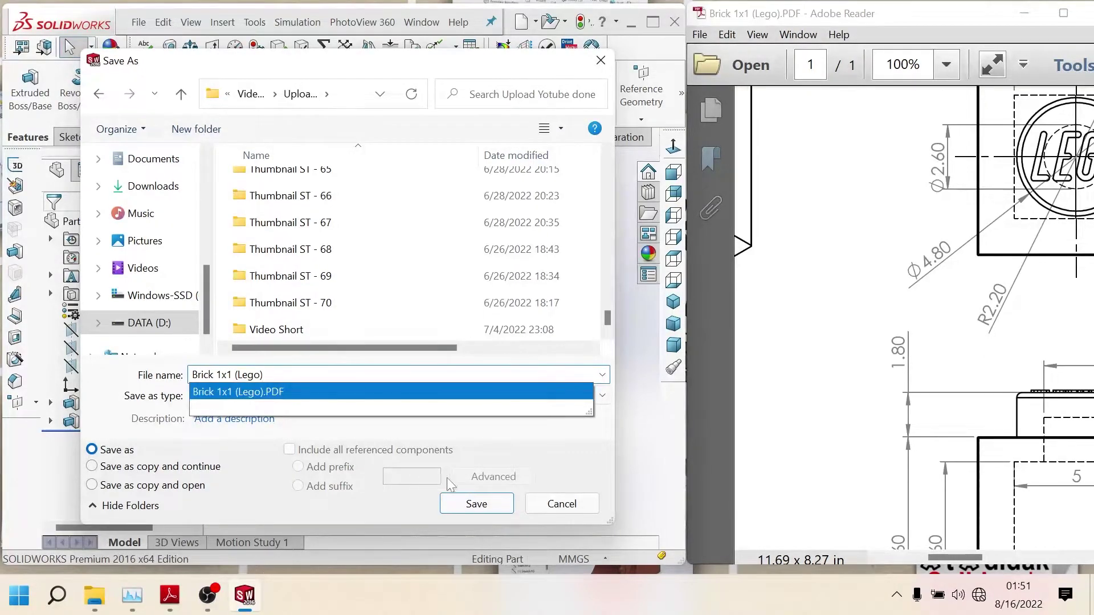
pyautogui.click(574, 449)
pyautogui.click(480, 505)
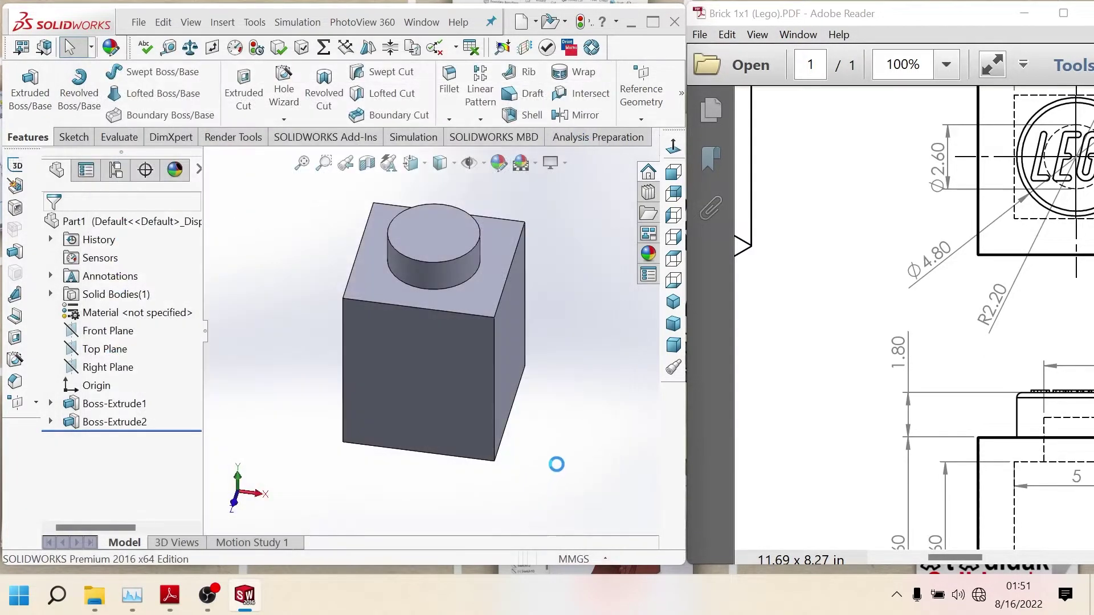
# Shell the brick with a wall thickness of 1.5 mm, removing its bottom face.
pyautogui.scroll(-2, 467, 330)
pyautogui.moveTo(461, 331)
pyautogui.mouseDown(button='middle')
pyautogui.moveTo(469, 292)
pyautogui.moveTo(465, 385)
pyautogui.moveTo(427, 393)
pyautogui.mouseUp(button='middle')
pyautogui.click(416, 367)
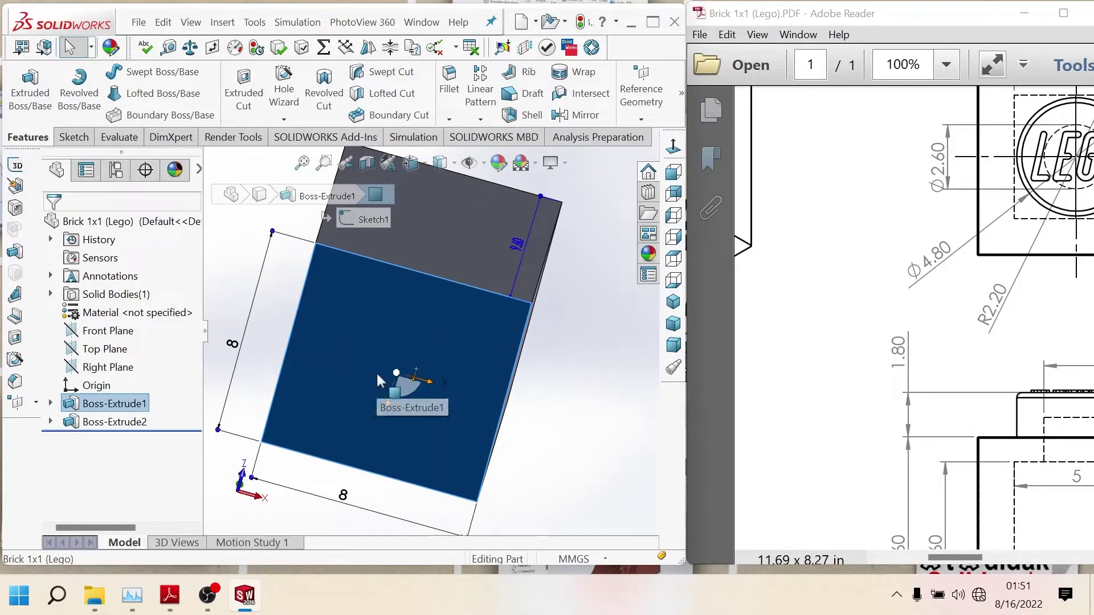
pyautogui.click(523, 117)
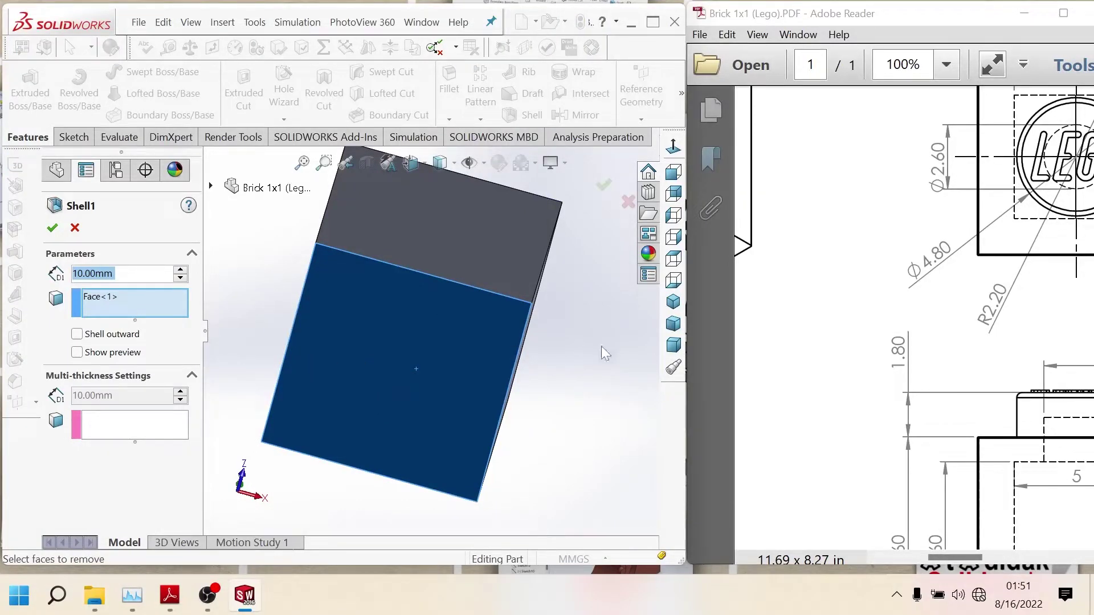
pyautogui.write('1')
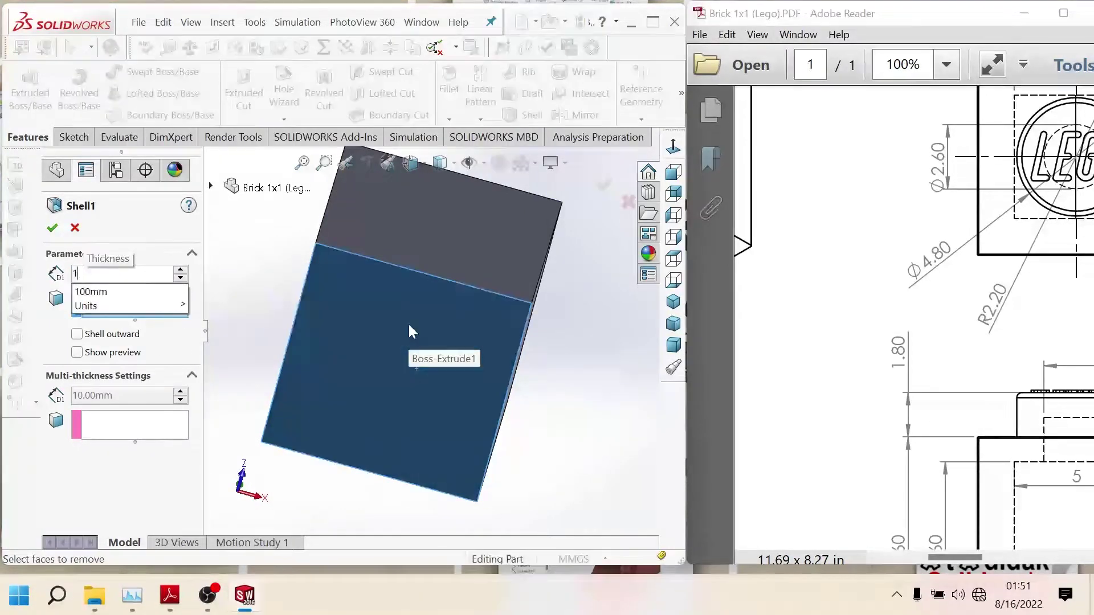
pyautogui.write('.5')
pyautogui.press('Return')
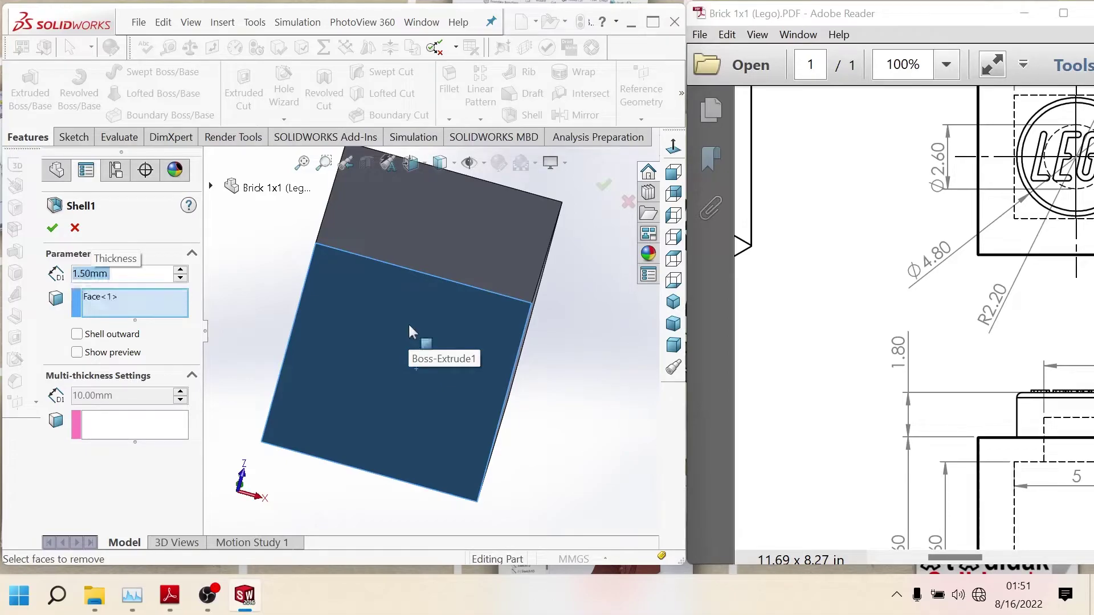
pyautogui.click(58, 230)
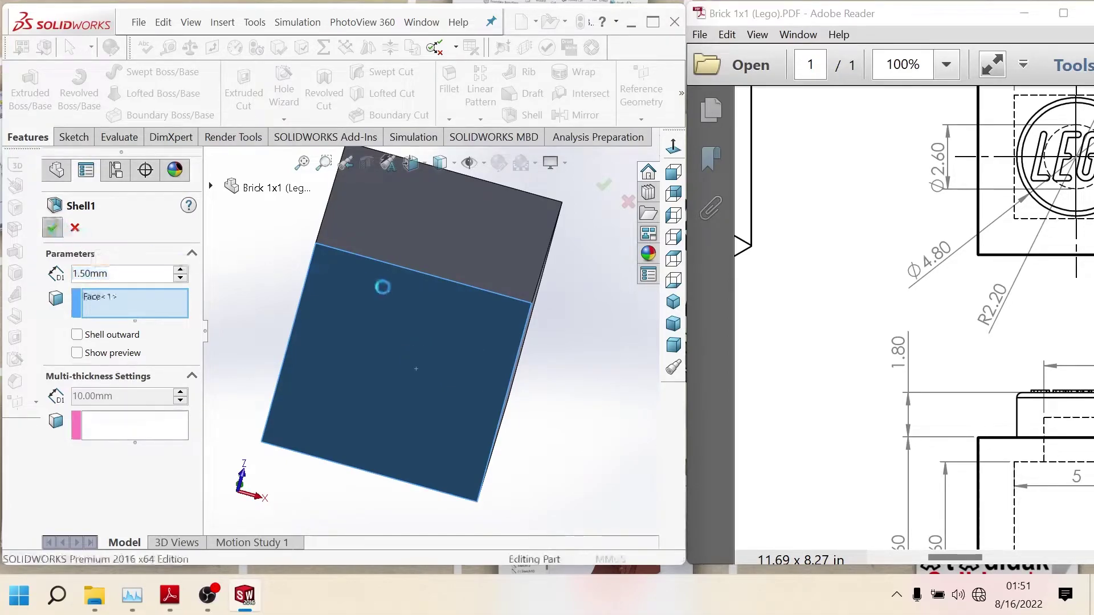
# Maximize the SOLIDWORKS window and set the brick's view orientation to Trimetric.
pyautogui.scroll(3, 554, 358)
pyautogui.moveTo(501, 364)
pyautogui.mouseDown(button='middle')
pyautogui.moveTo(498, 315)
pyautogui.moveTo(494, 384)
pyautogui.mouseUp(button='middle')
pyautogui.click(655, 25)
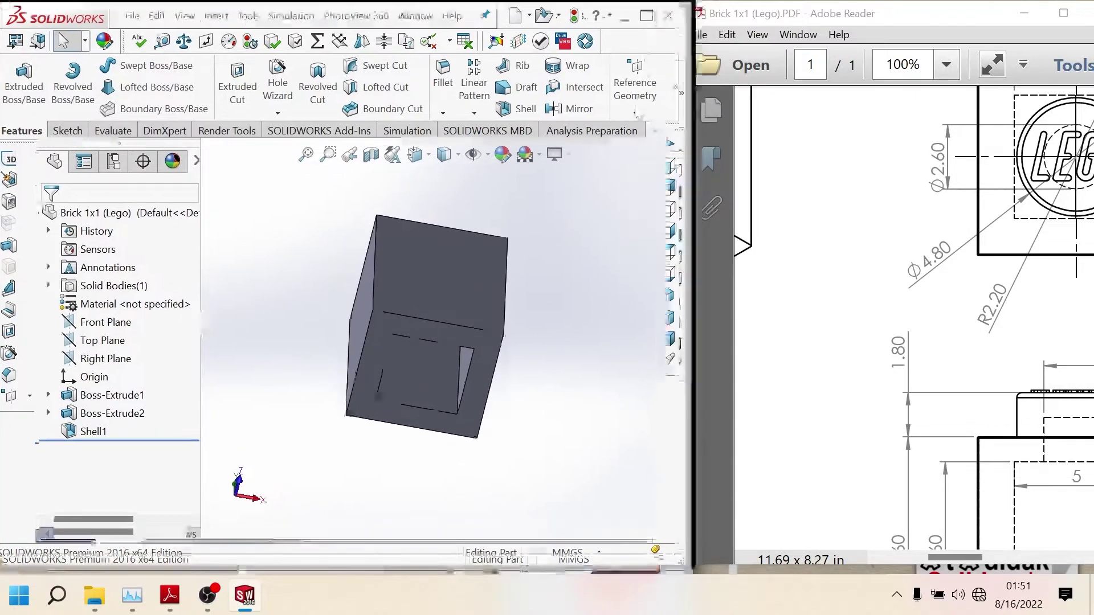
pyautogui.moveTo(644, 278); pyautogui.dragTo(563, 422, button='middle')
pyautogui.scroll(-2, 642, 275)
pyautogui.scroll(-1, 642, 274)
pyautogui.moveTo(641, 275); pyautogui.dragTo(586, 283, button='middle')
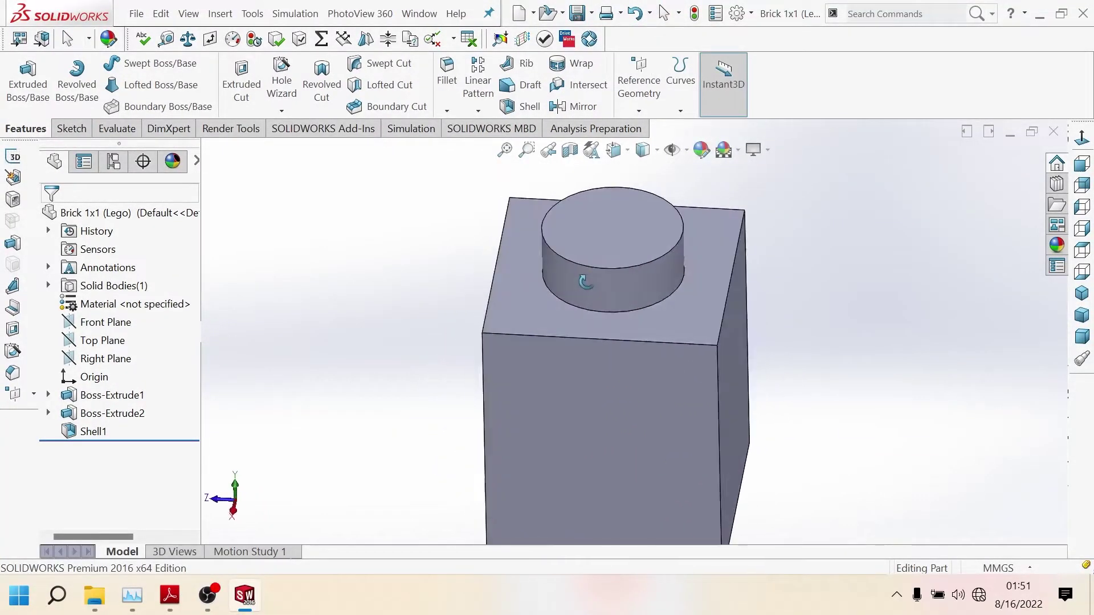
pyautogui.click(617, 155)
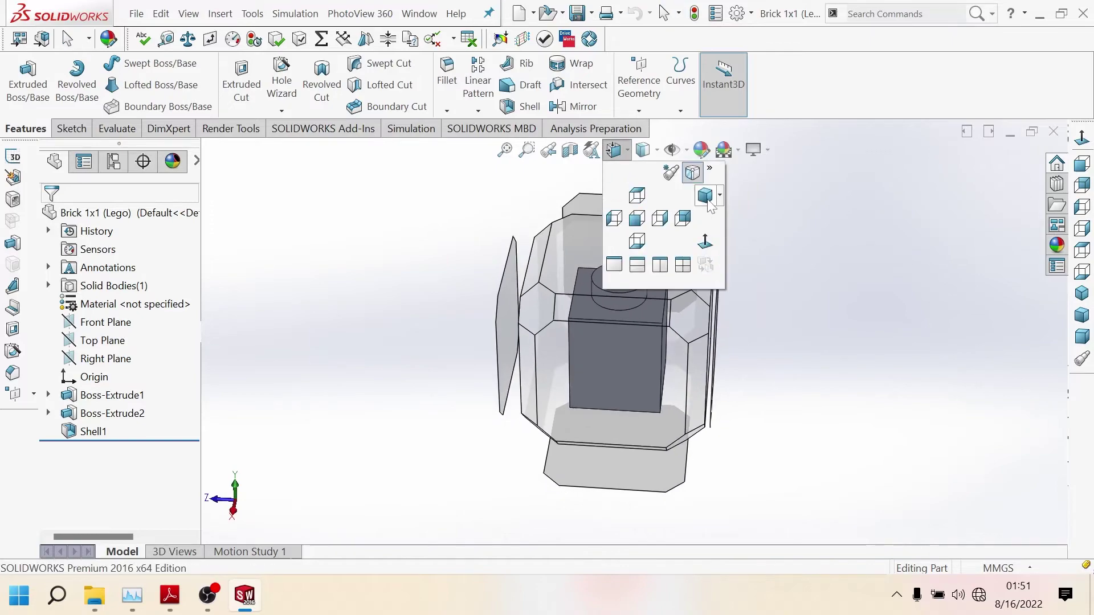
pyautogui.click(707, 197)
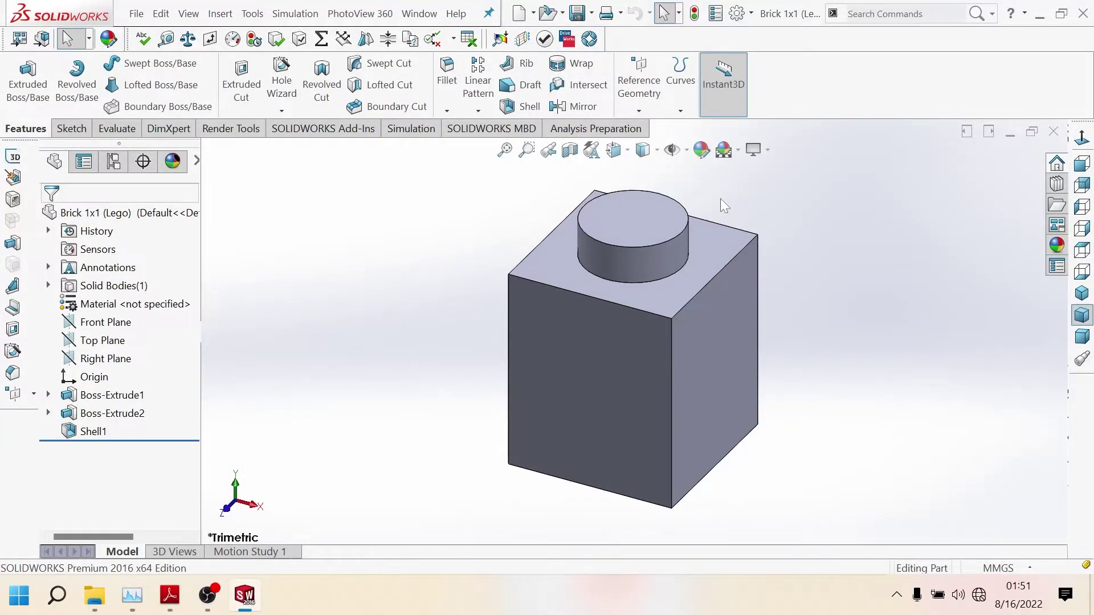
pyautogui.click(659, 155)
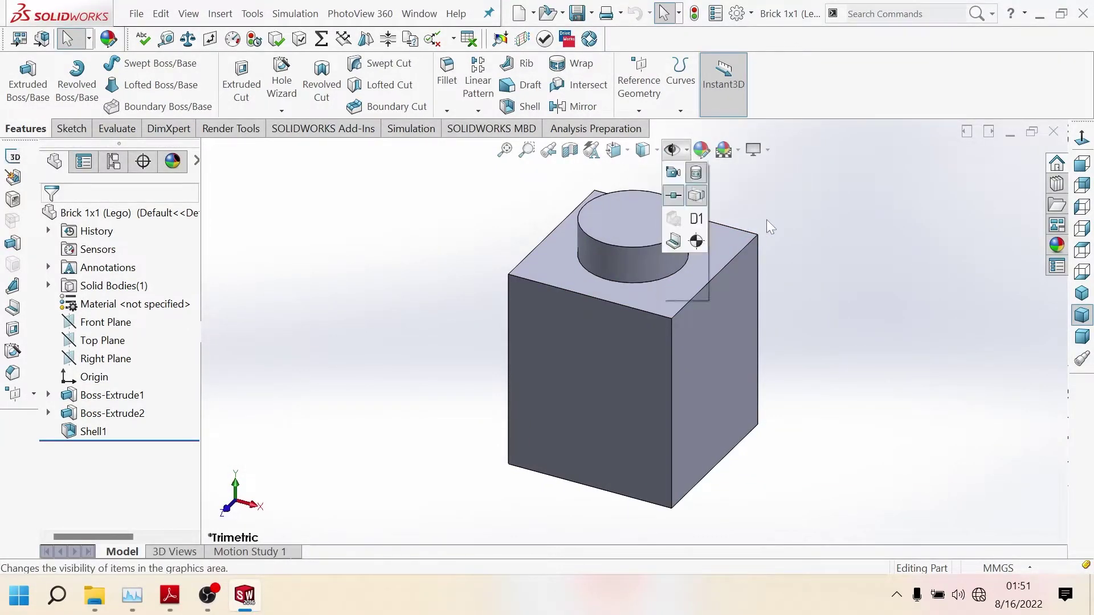
# Apply a red appearance from the standard colour palette to the whole brick part.
pyautogui.rightClick(101, 210)
pyautogui.click(151, 194)
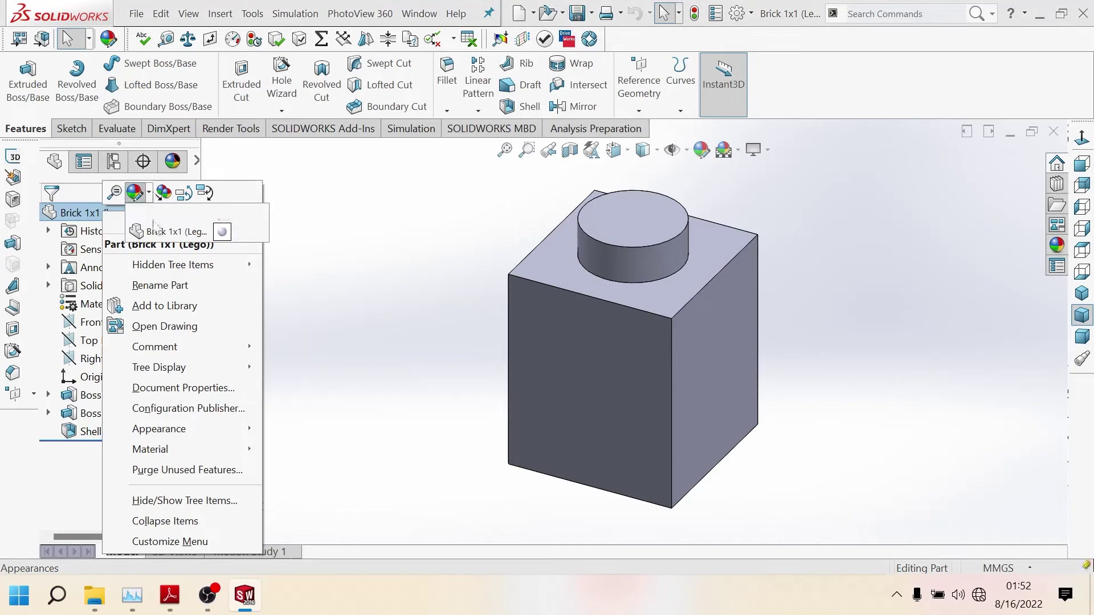
pyautogui.click(176, 230)
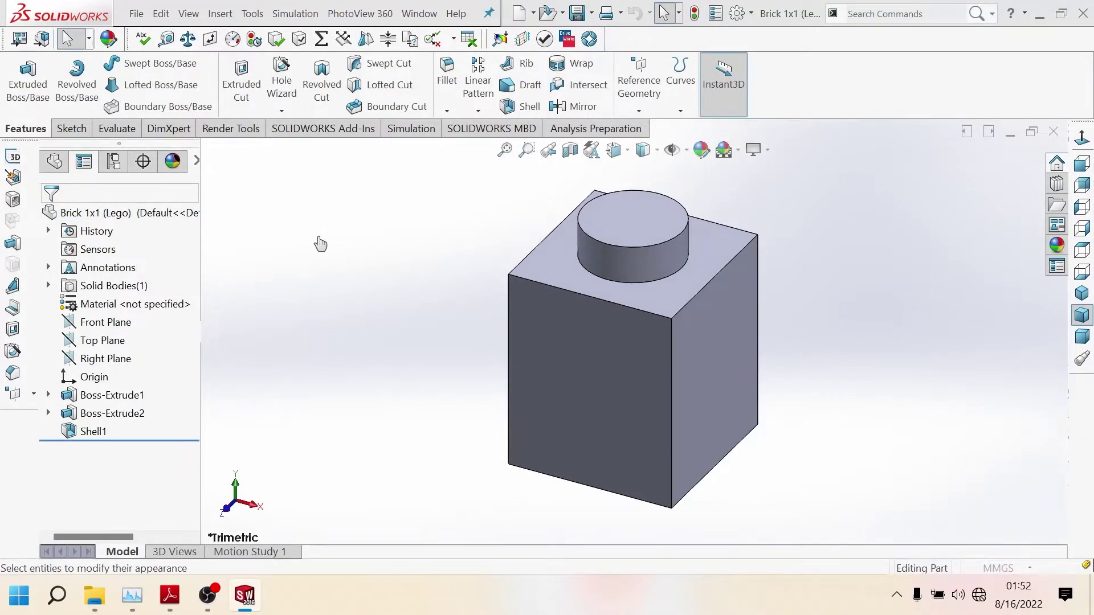
pyautogui.moveTo(194, 388); pyautogui.dragTo(193, 460)
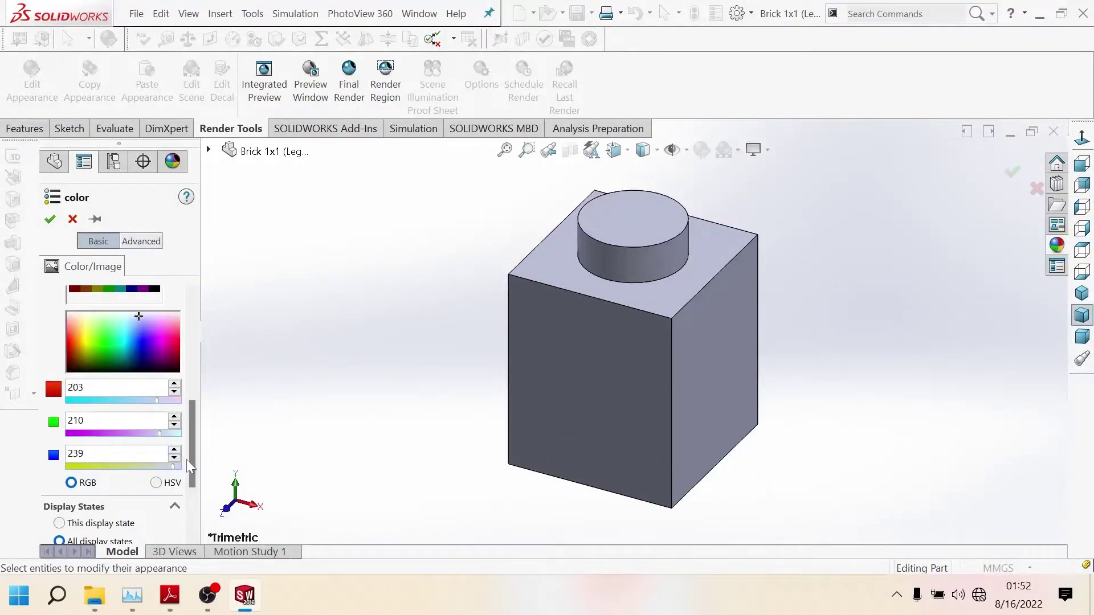
pyautogui.moveTo(189, 459); pyautogui.dragTo(190, 377)
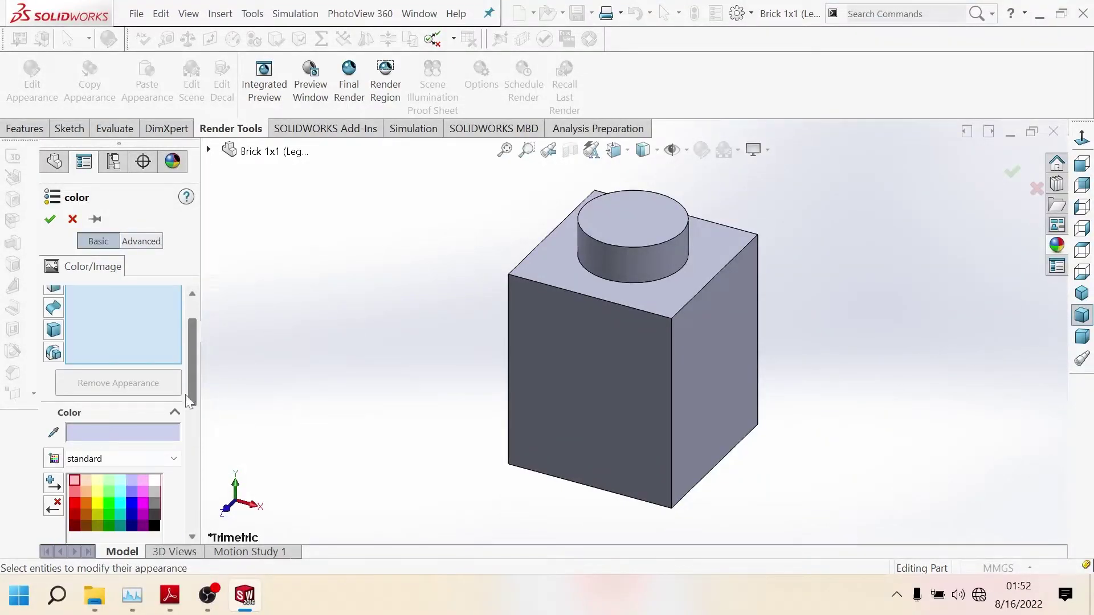
pyautogui.click(74, 502)
pyautogui.click(50, 219)
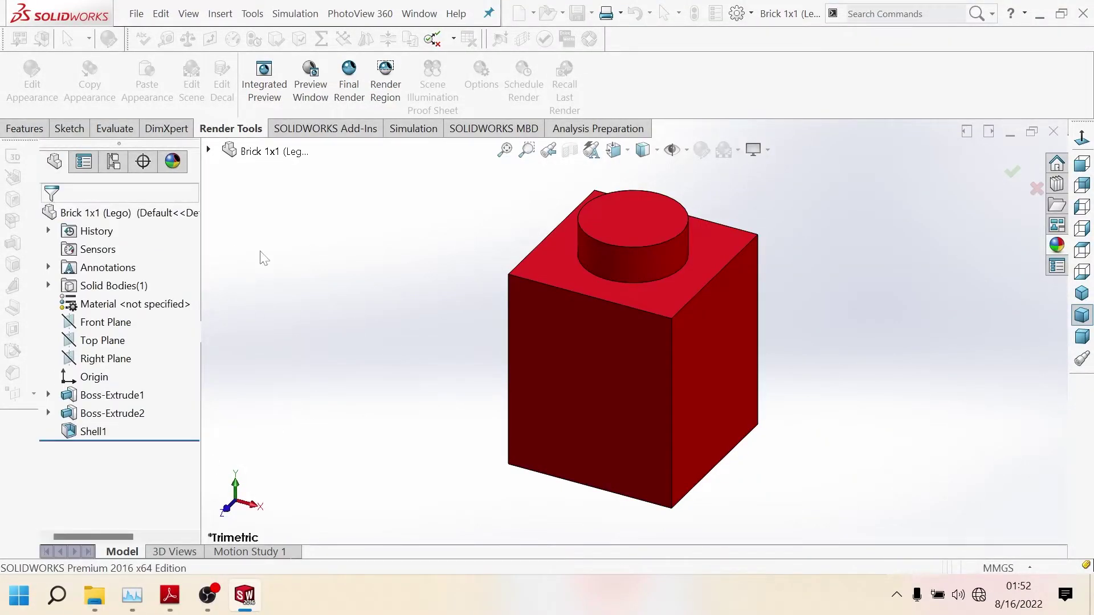
# Display the brick shaded without edges and switch its view orientation to Dimetric.
pyautogui.click(657, 150)
pyautogui.click(644, 196)
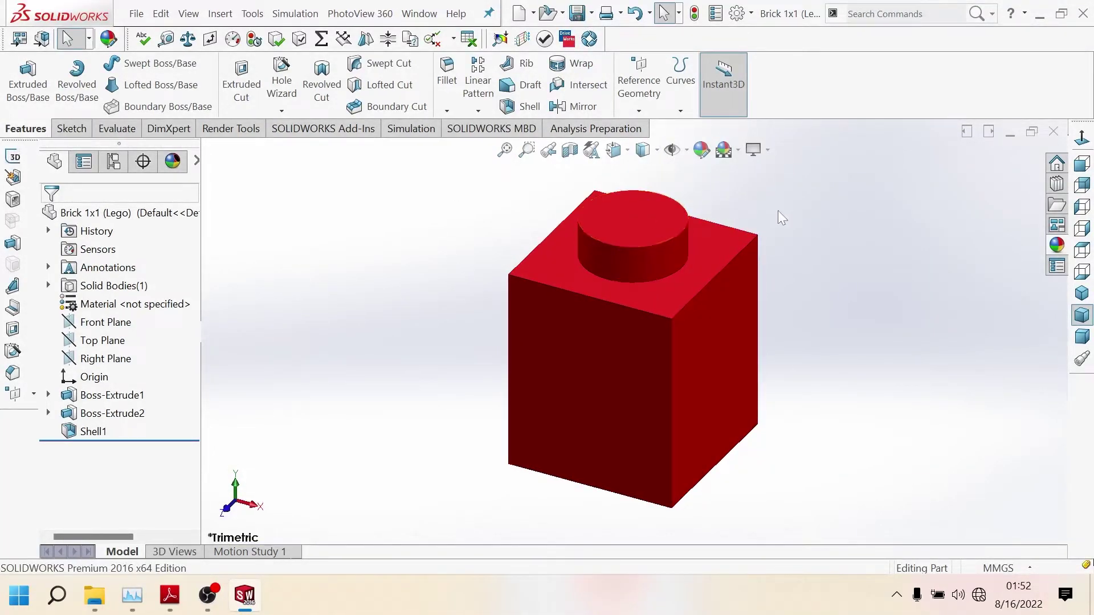
pyautogui.click(627, 151)
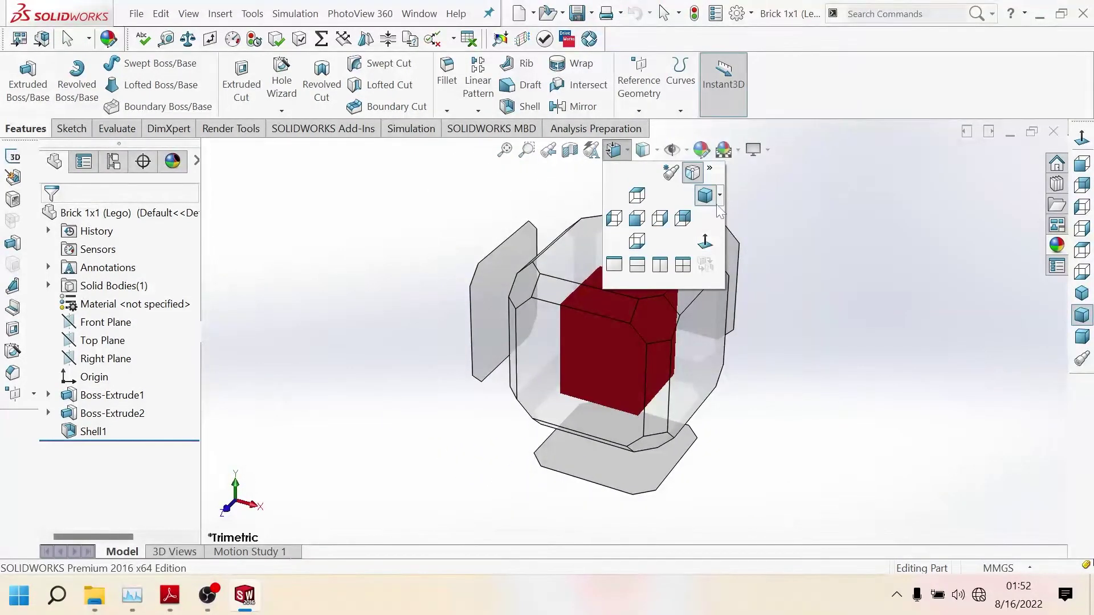
pyautogui.click(720, 196)
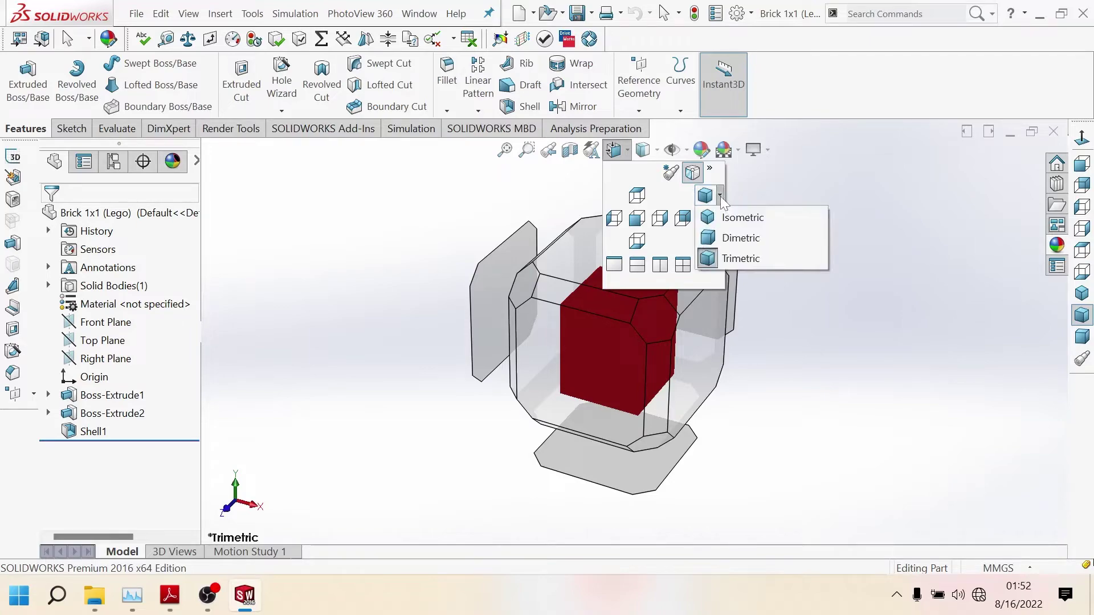
pyautogui.click(747, 241)
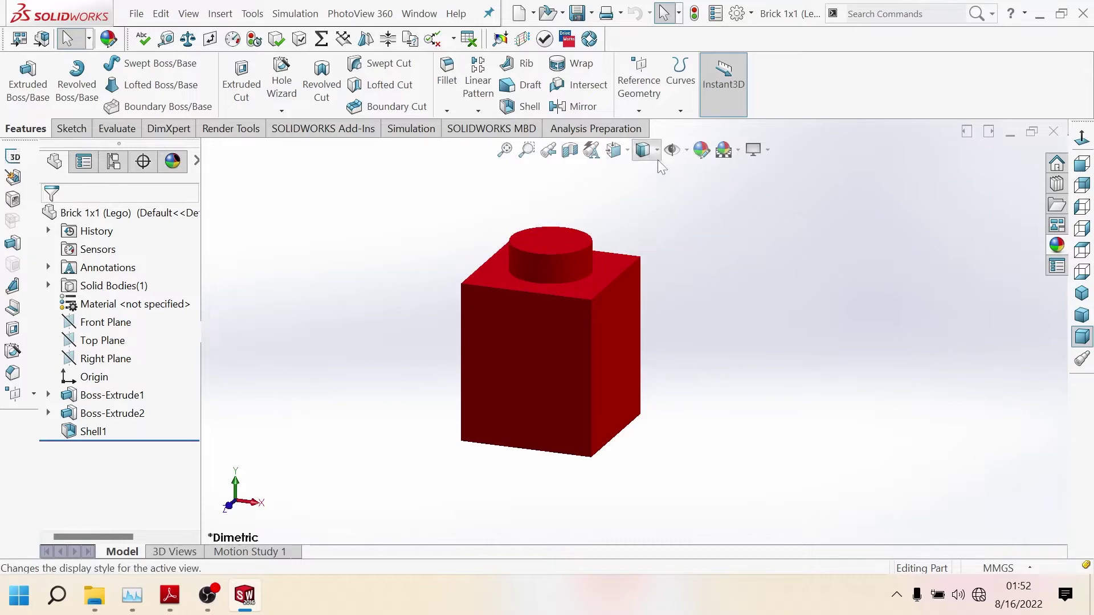
# Set the brick's view orientation to Isometric.
pyautogui.click(626, 151)
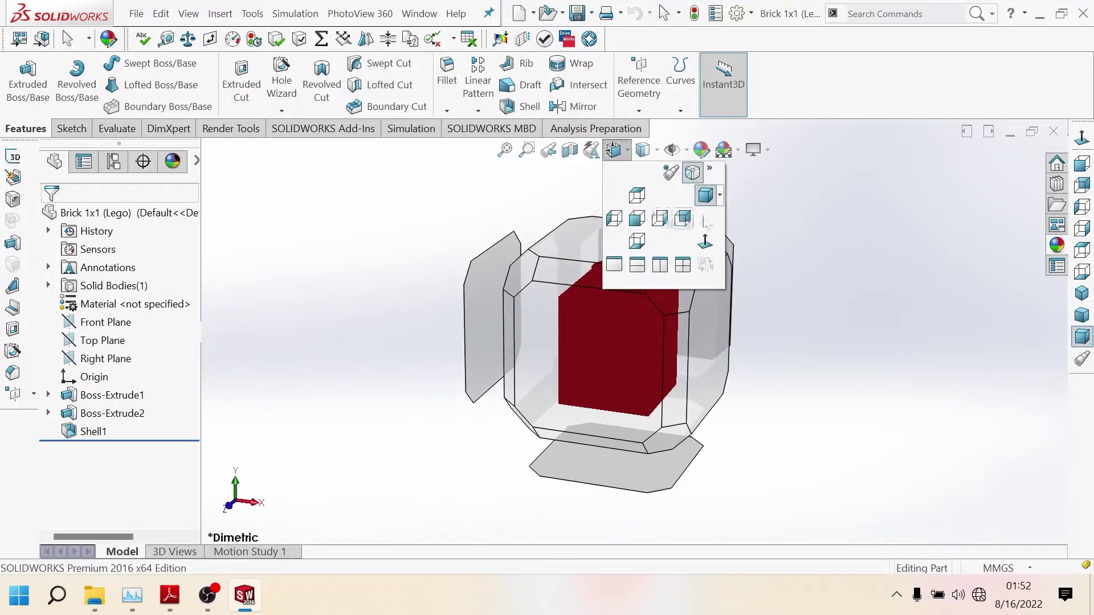
pyautogui.click(720, 196)
pyautogui.click(733, 216)
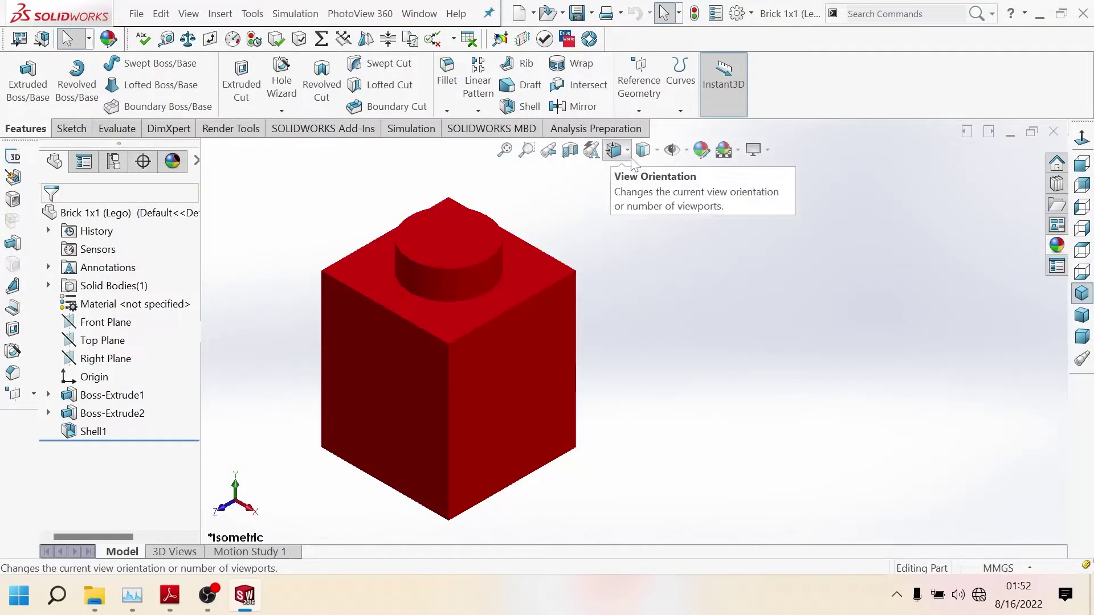
# Preview a planar section view of the brick cut along the Right Plane.
pyautogui.click(571, 151)
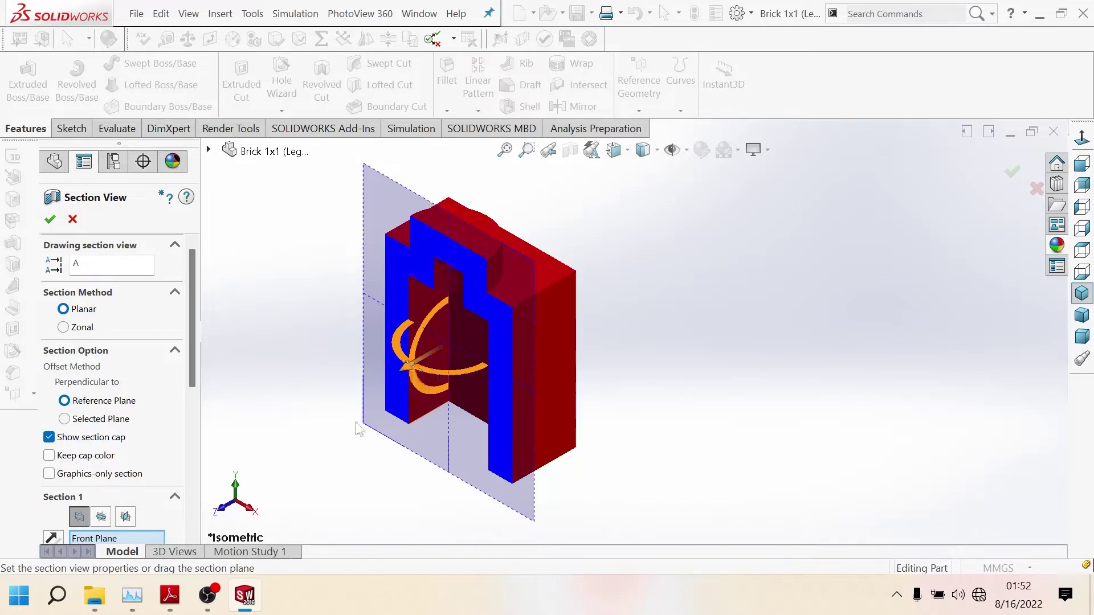
pyautogui.click(126, 517)
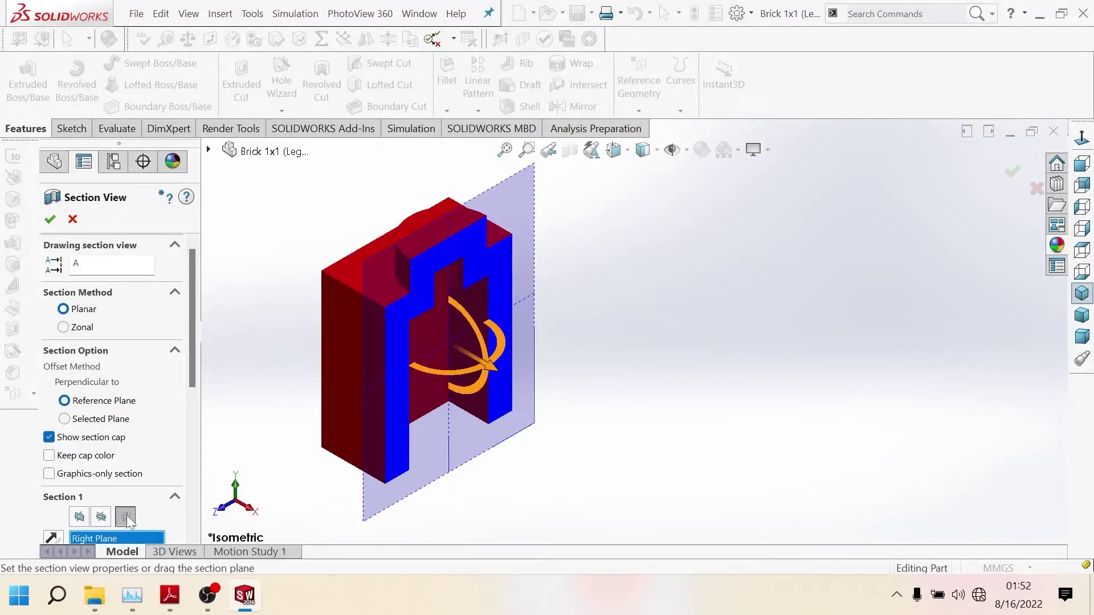
pyautogui.moveTo(190, 371); pyautogui.dragTo(187, 407)
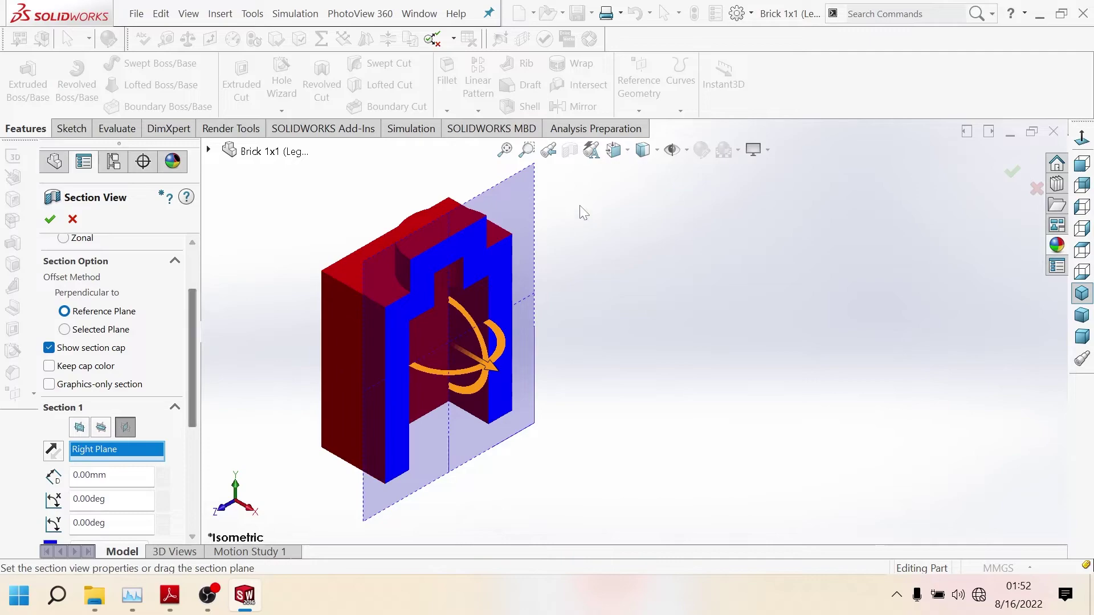
# Set the display style to Shaded With Edges and apply the section view briefly before turning it off.
pyautogui.click(644, 150)
pyautogui.click(650, 172)
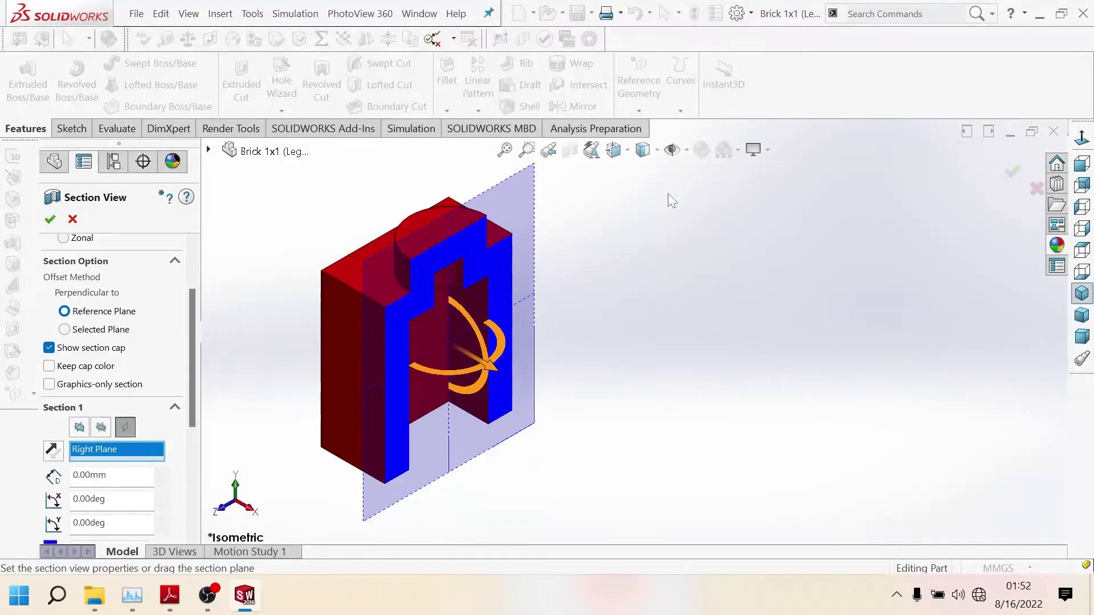
pyautogui.click(645, 151)
pyautogui.click(646, 173)
pyautogui.click(657, 149)
pyautogui.click(646, 173)
pyautogui.click(50, 218)
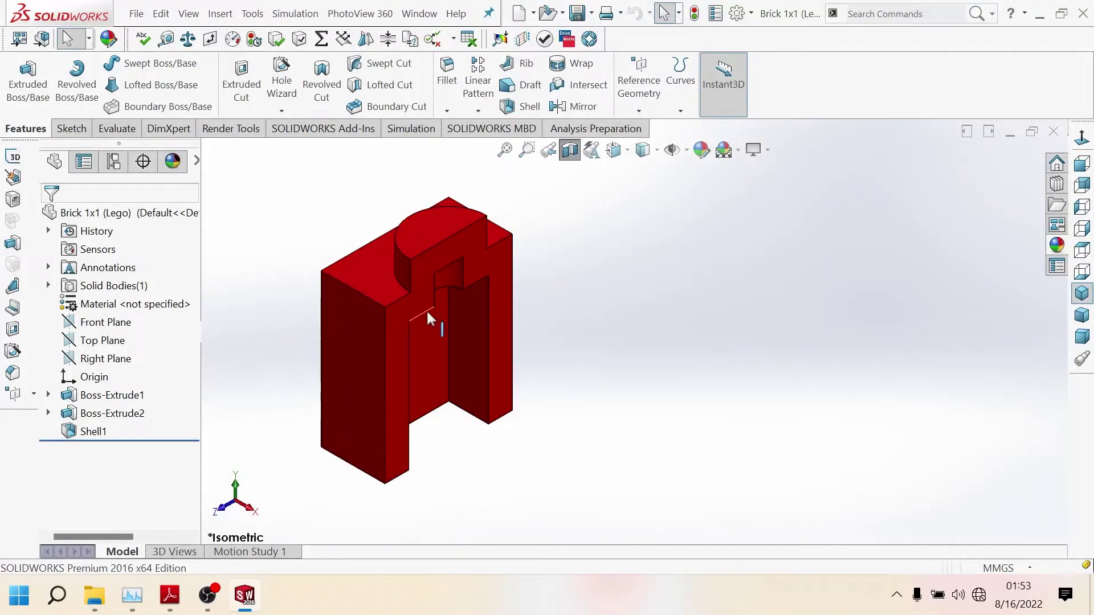
pyautogui.click(569, 151)
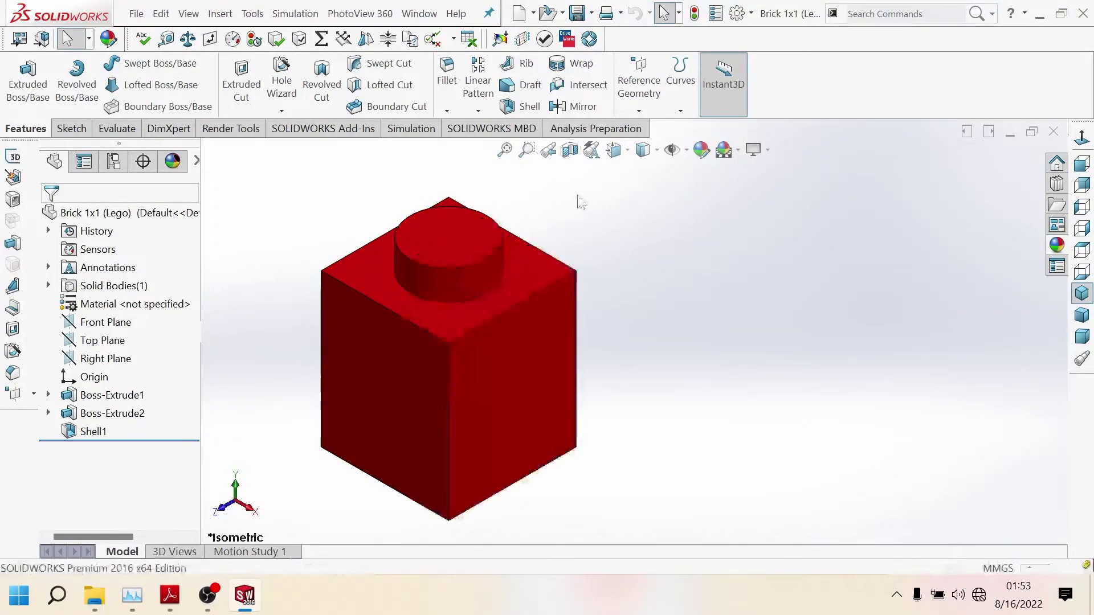
# Examine the hollow interior in another section view along the Right Plane and restore the whole brick.
pyautogui.click(569, 155)
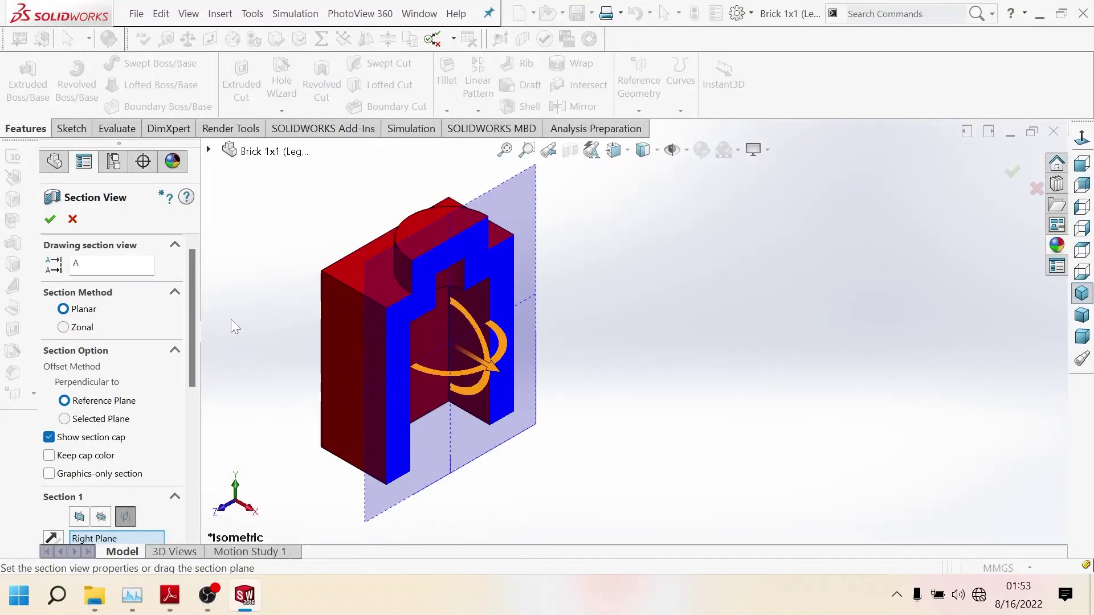
pyautogui.moveTo(190, 317); pyautogui.dragTo(196, 358)
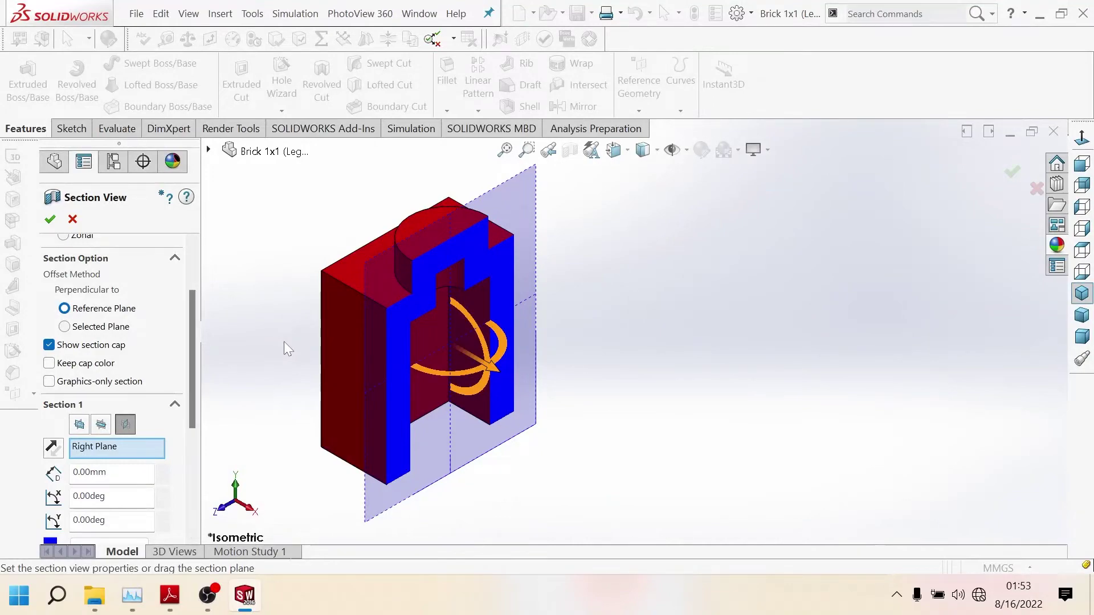
pyautogui.click(50, 219)
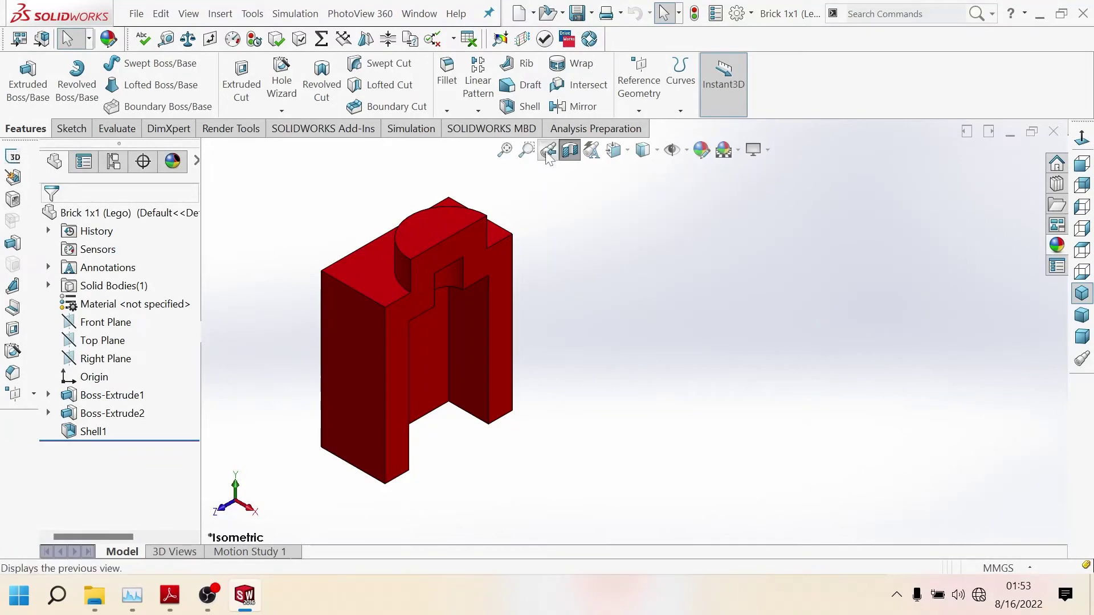
pyautogui.click(569, 150)
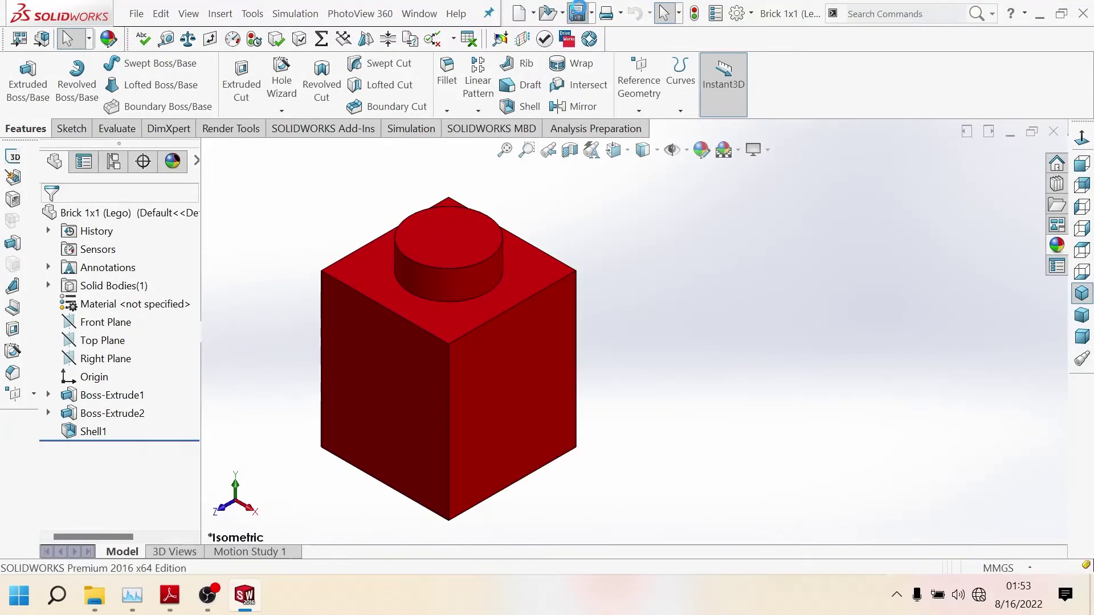